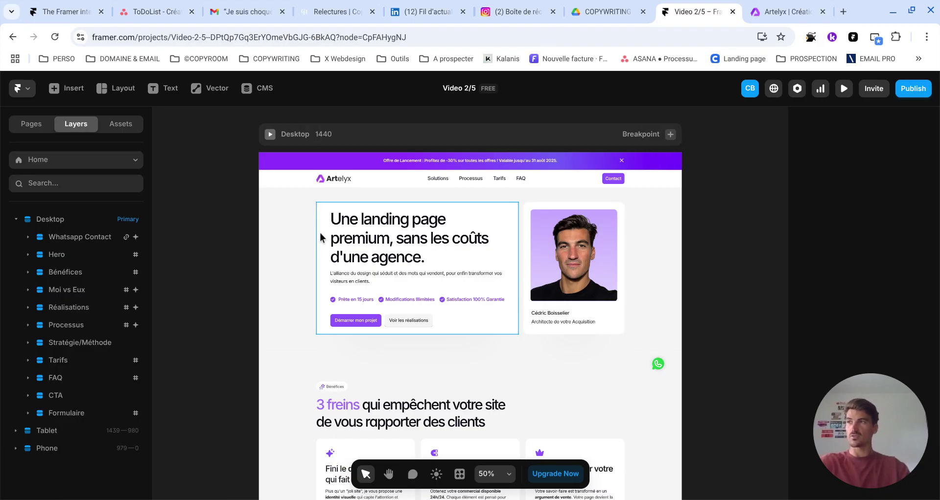
# Select the hero's text block and expand its layer tree to the texts inside Bloc titre, with the Buttons group collapsed.
pyautogui.click(321, 238)
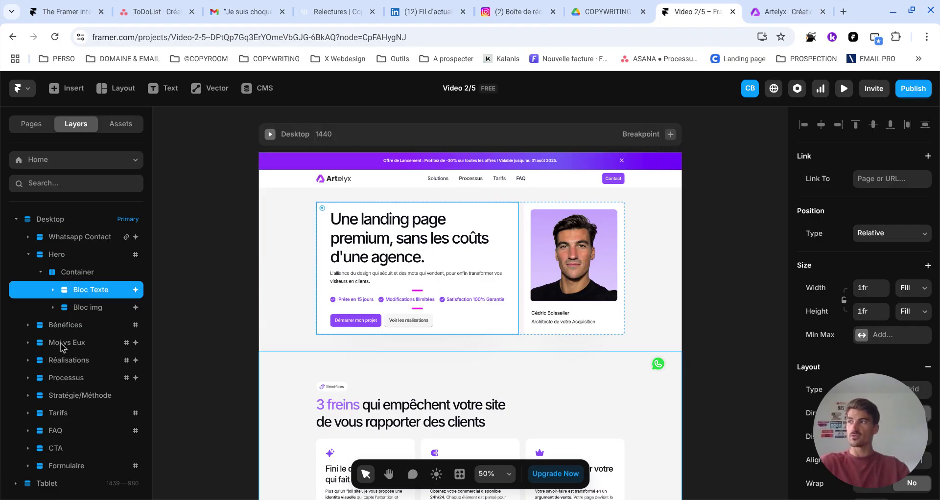
pyautogui.click(53, 309)
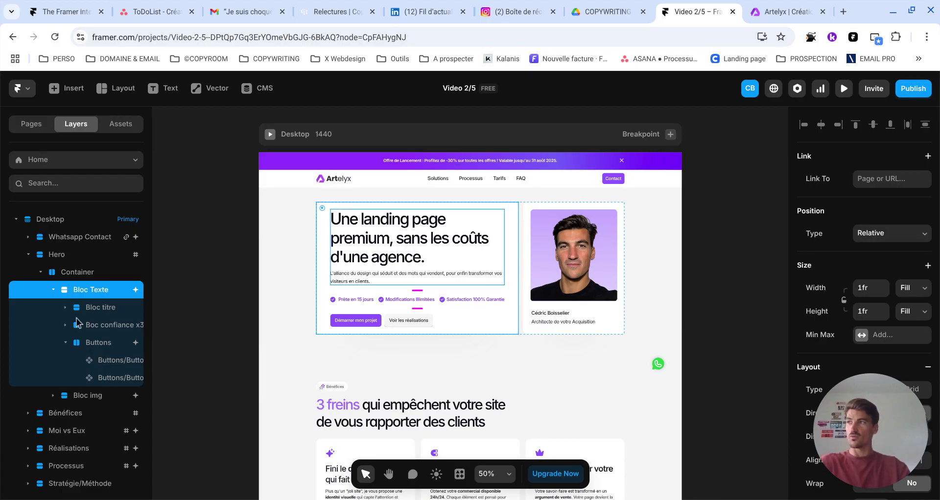
pyautogui.click(66, 342)
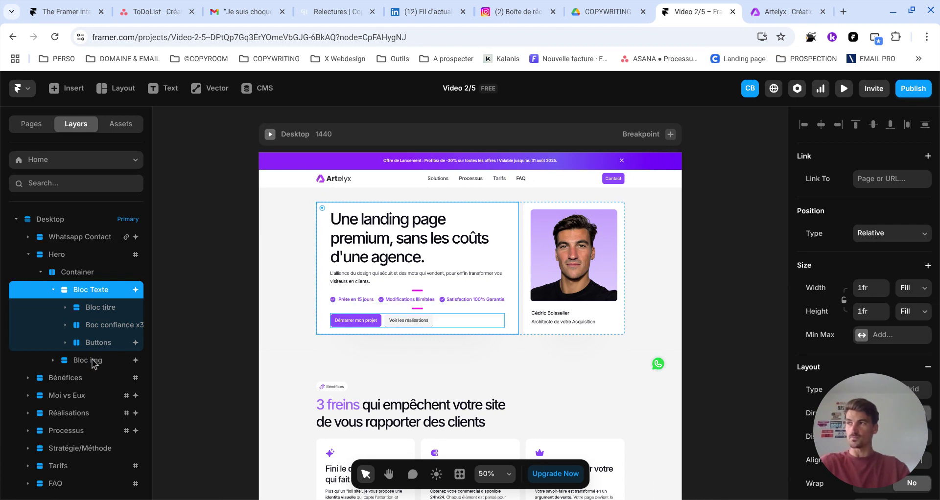
pyautogui.click(65, 307)
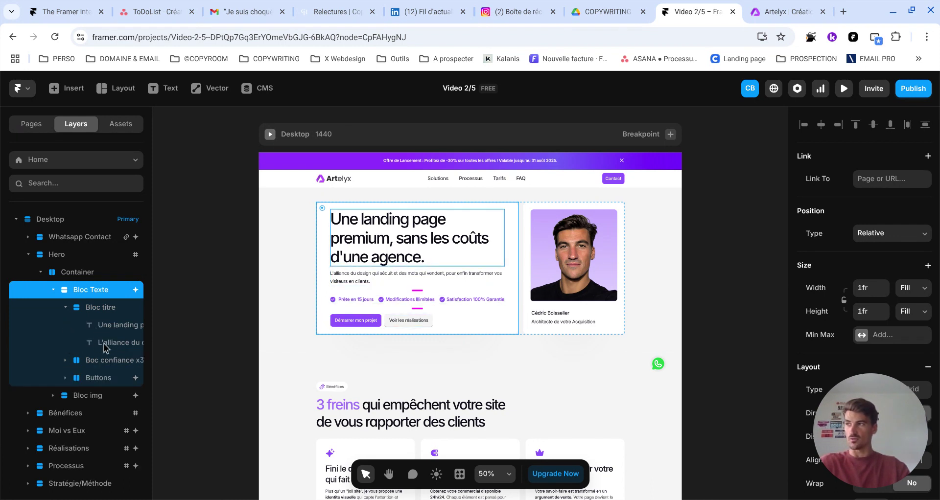
# Go from the hero text block into its title block and select the paragraph, then the main heading.
pyautogui.press('Return')
pyautogui.press('Return')
pyautogui.press('Tab')
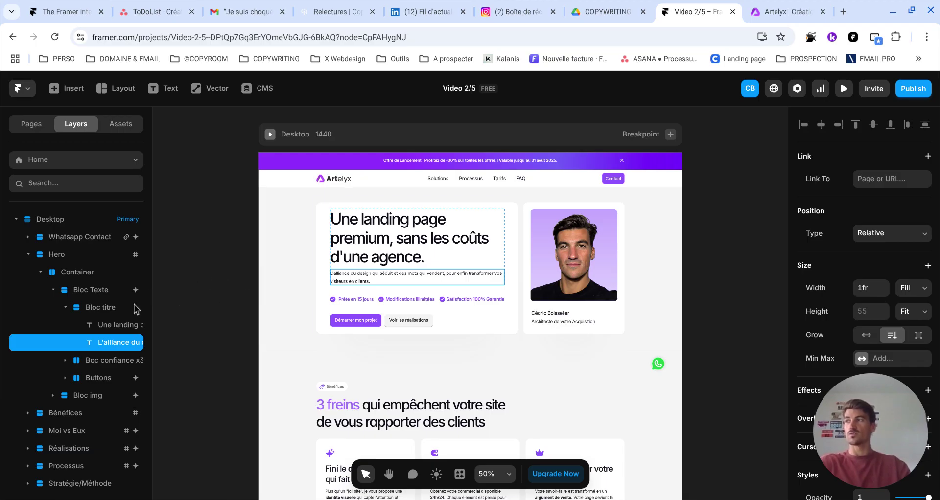
pyautogui.hotkey('shift', 'Tab')
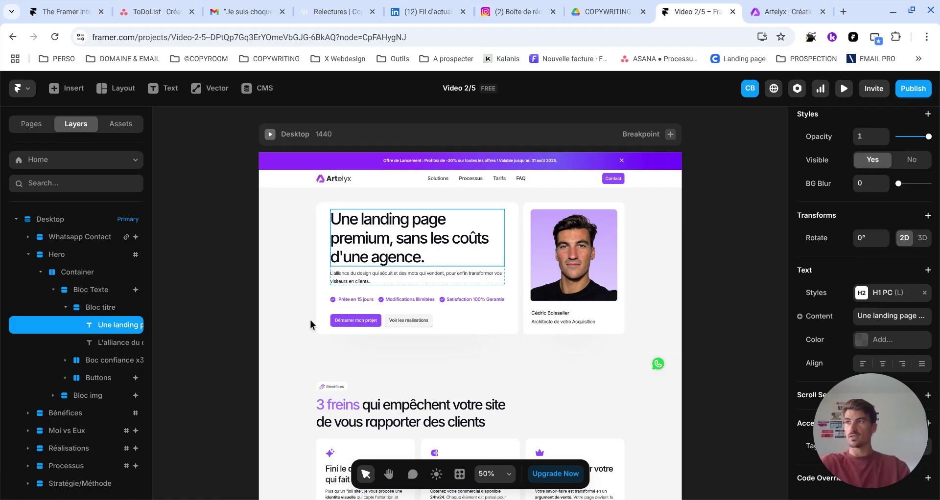
pyautogui.click(189, 232)
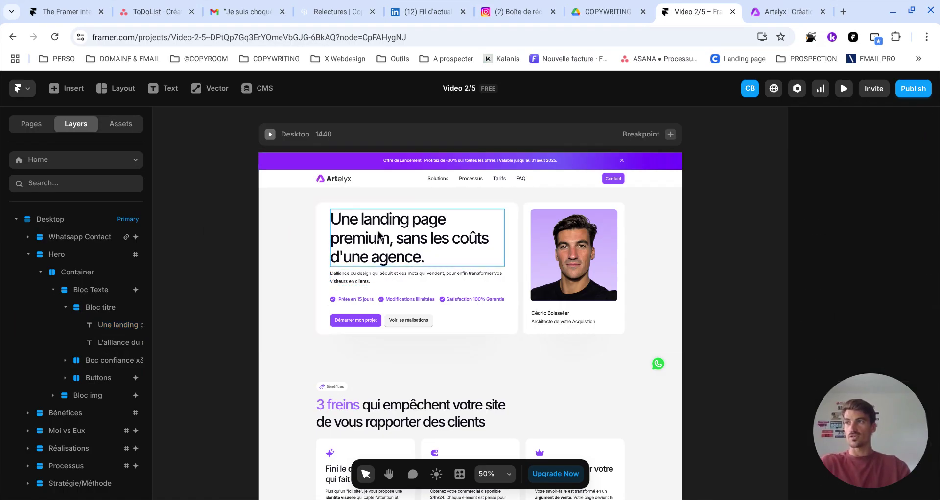
pyautogui.click(368, 268)
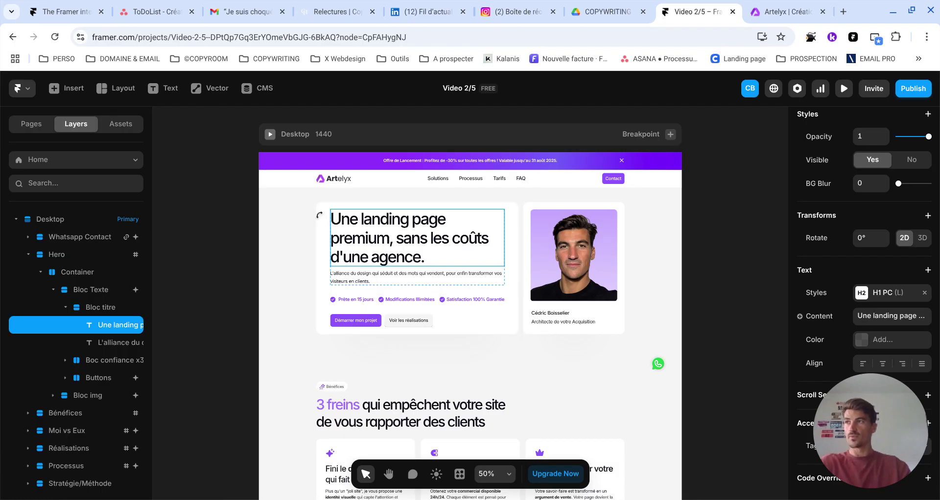
pyautogui.click(282, 224)
pyautogui.click(398, 256)
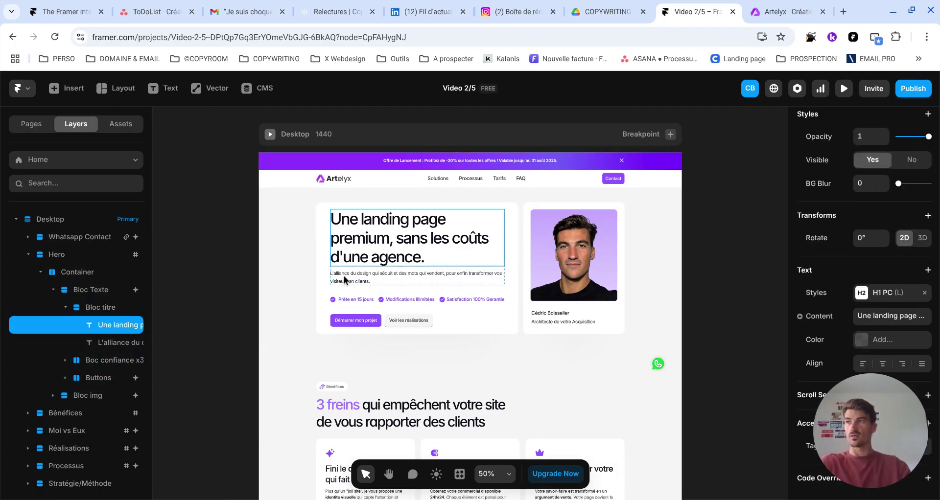
pyautogui.press('Escape')
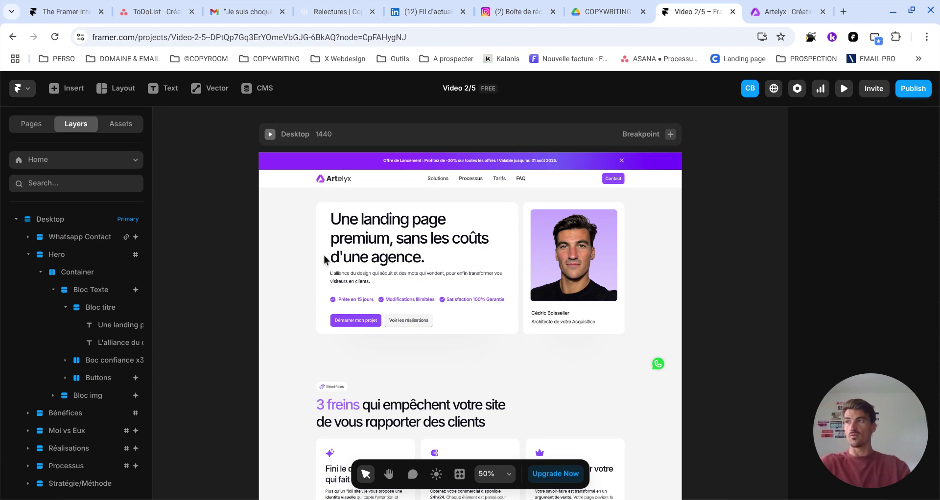
# Replace the hero heading's wording after "Une landing page" with "moderne.".
pyautogui.click(402, 243)
pyautogui.doubleClick(401, 242)
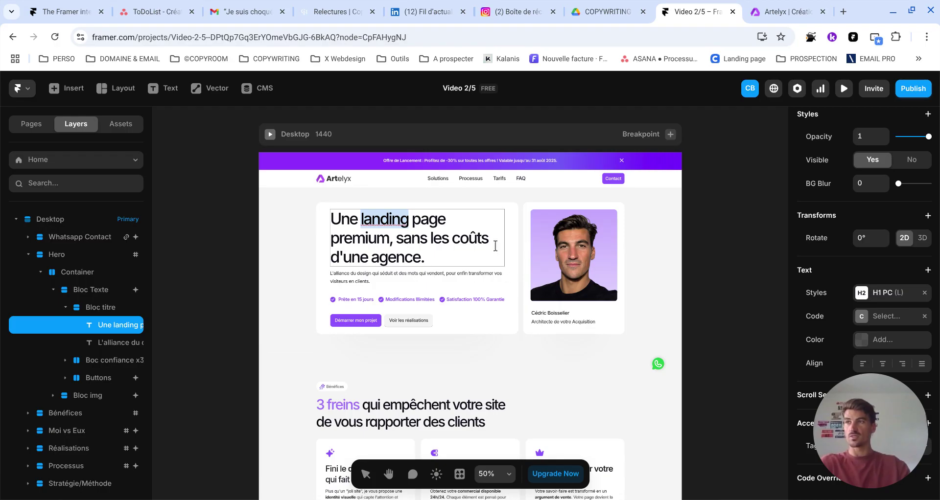
pyautogui.click(455, 274)
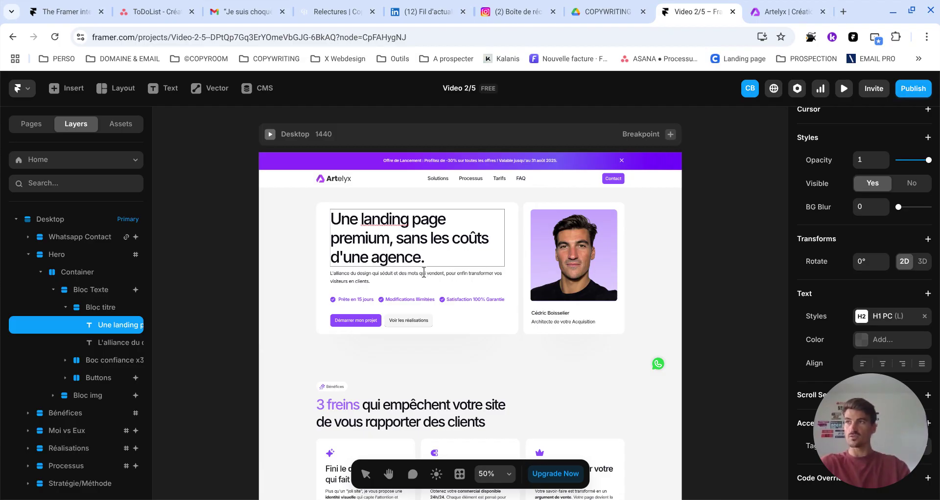
pyautogui.moveTo(424, 258); pyautogui.dragTo(332, 248)
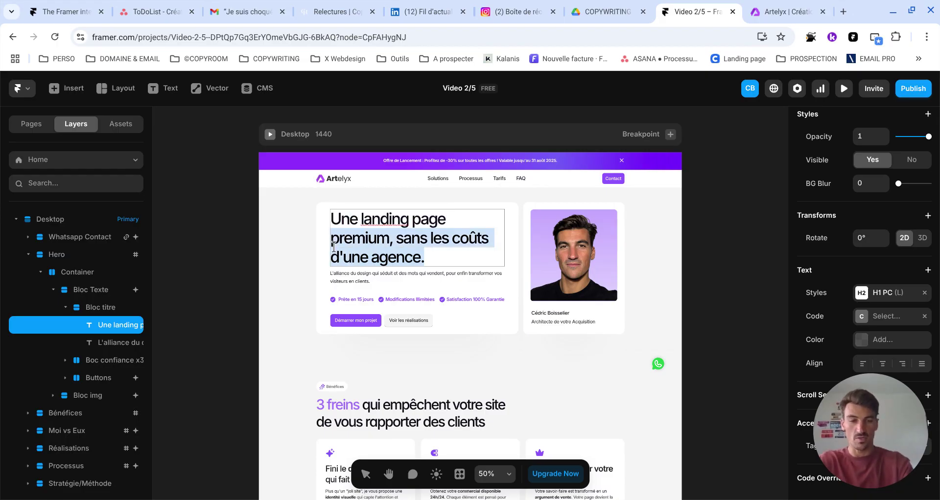
pyautogui.write('moderne')
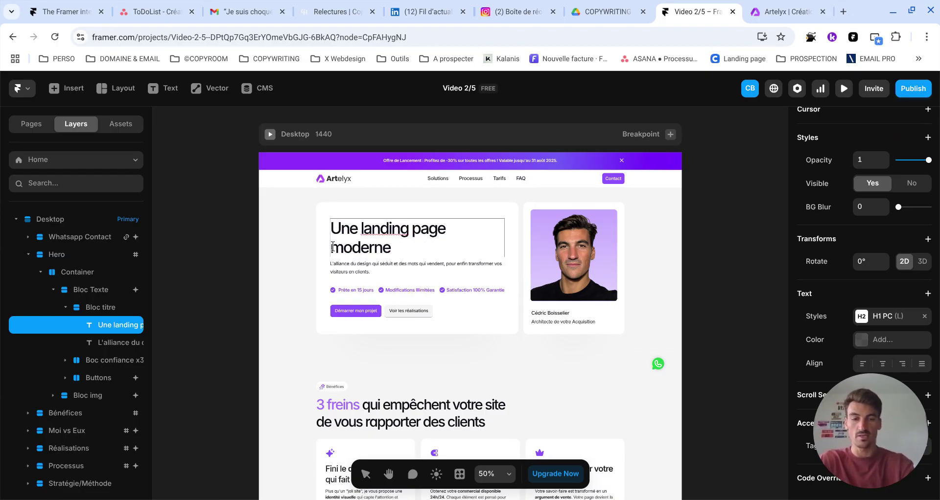
pyautogui.write('.')
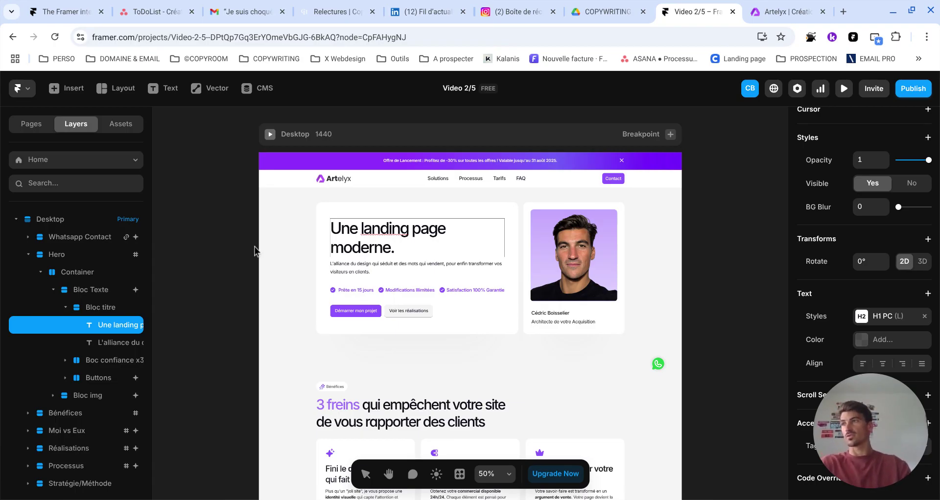
pyautogui.press('Escape')
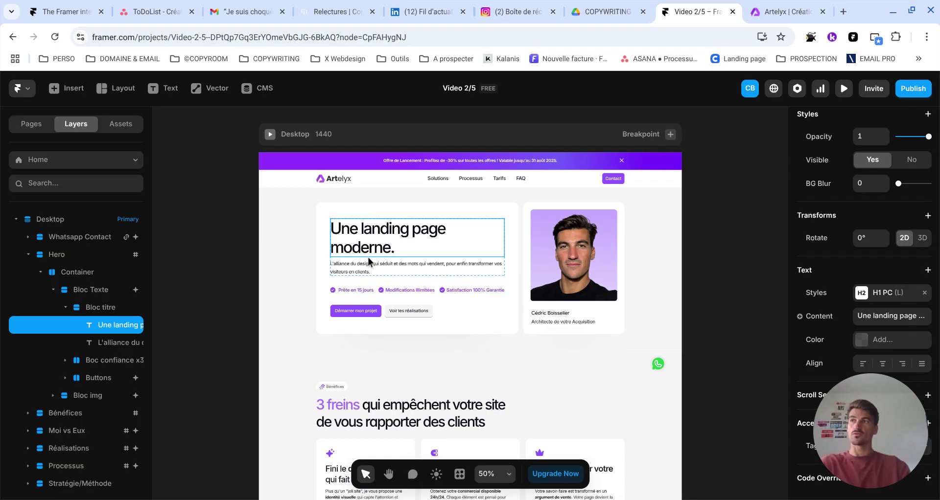
# Shorten the hero paragraph under the heading to "L'alliance du design".
pyautogui.click(374, 272)
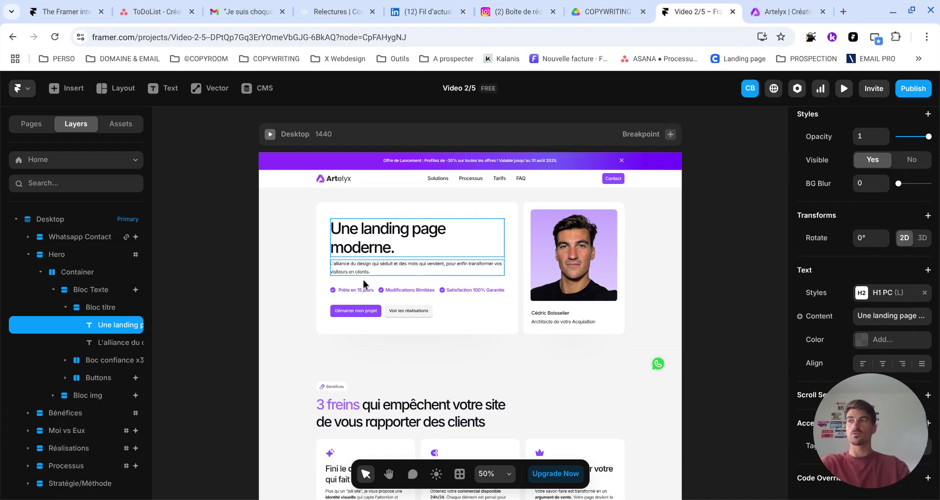
pyautogui.doubleClick(364, 272)
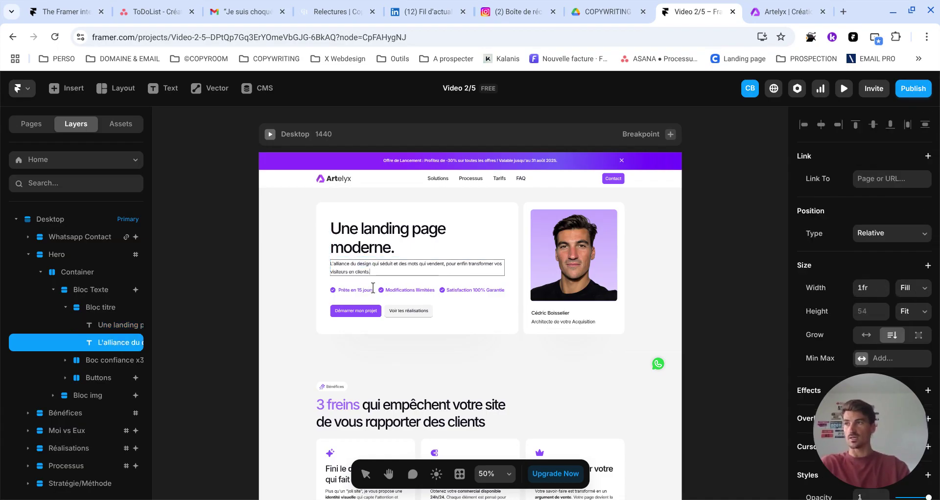
pyautogui.moveTo(366, 286); pyautogui.dragTo(372, 265)
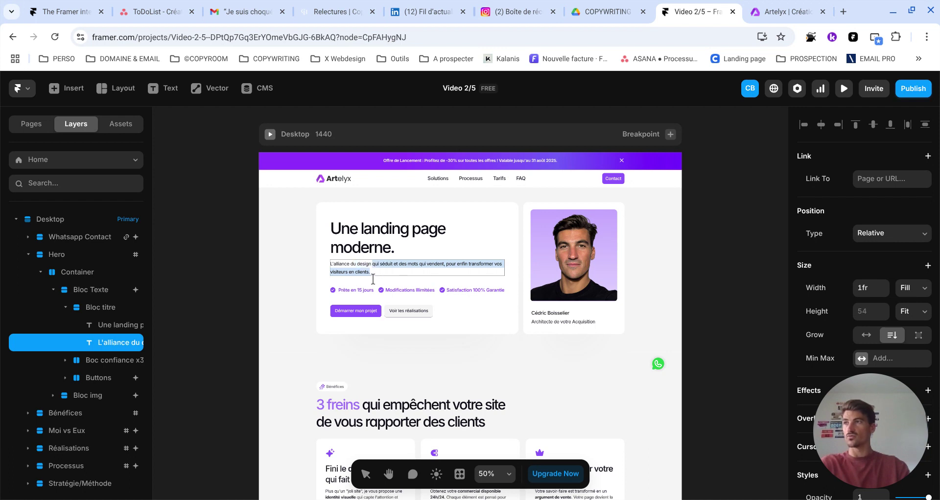
pyautogui.press('BackSpace')
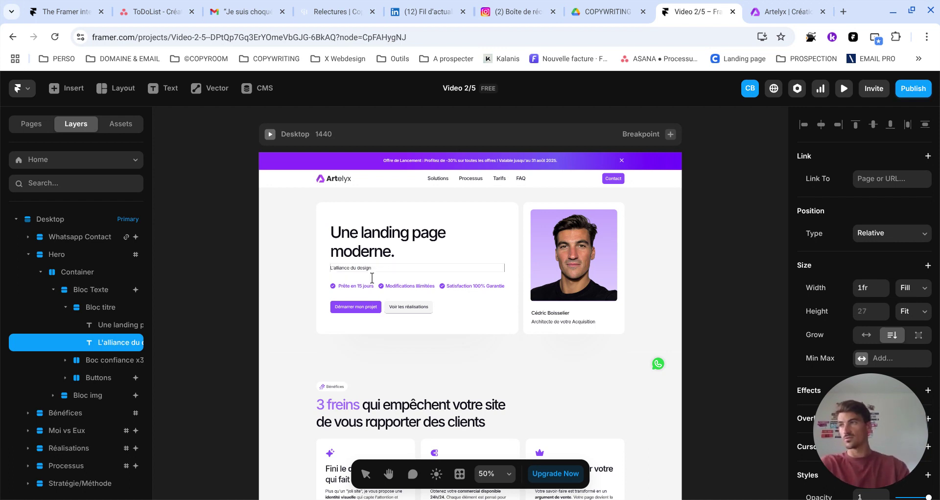
pyautogui.press('Escape')
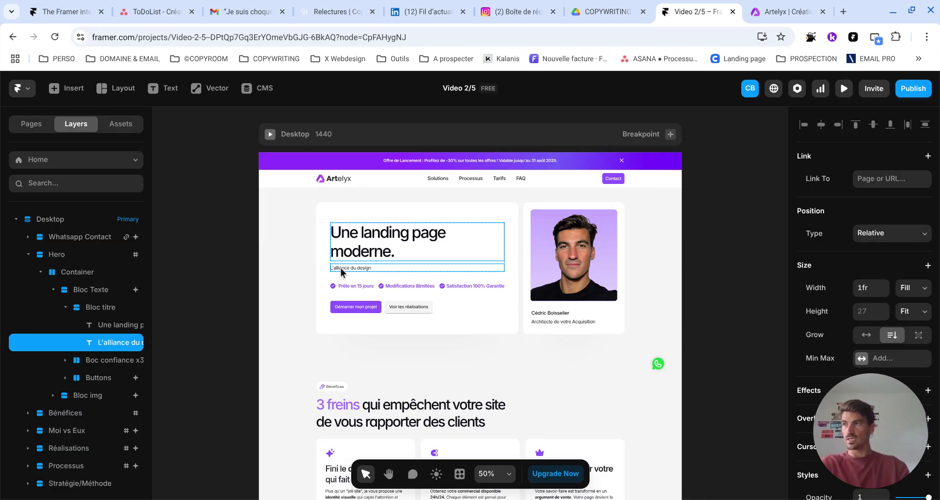
# Duplicate the paragraph under the hero heading and delete the copy.
pyautogui.click(316, 265)
pyautogui.click(306, 263)
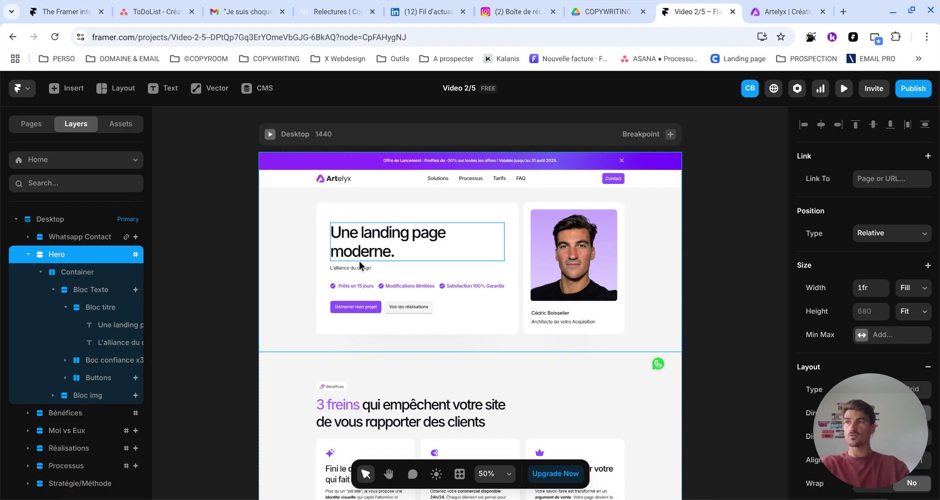
pyautogui.click(321, 241)
pyautogui.click(351, 253)
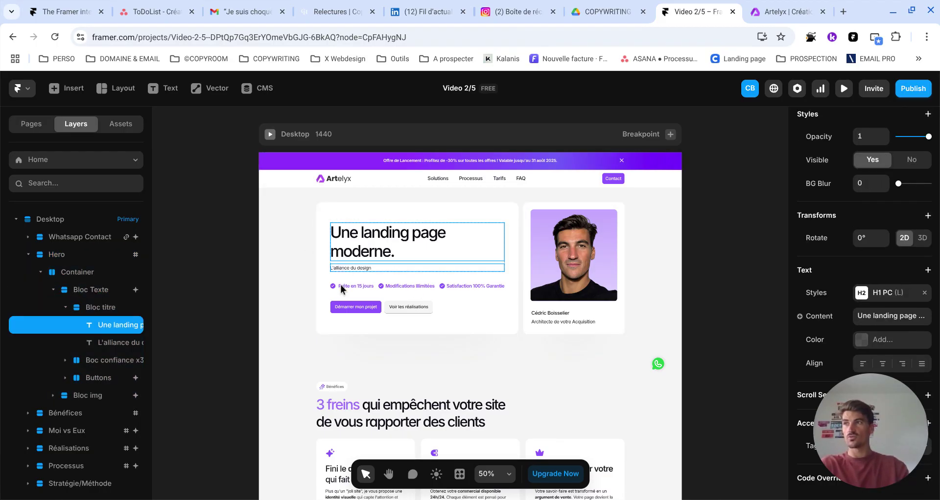
pyautogui.press('Tab')
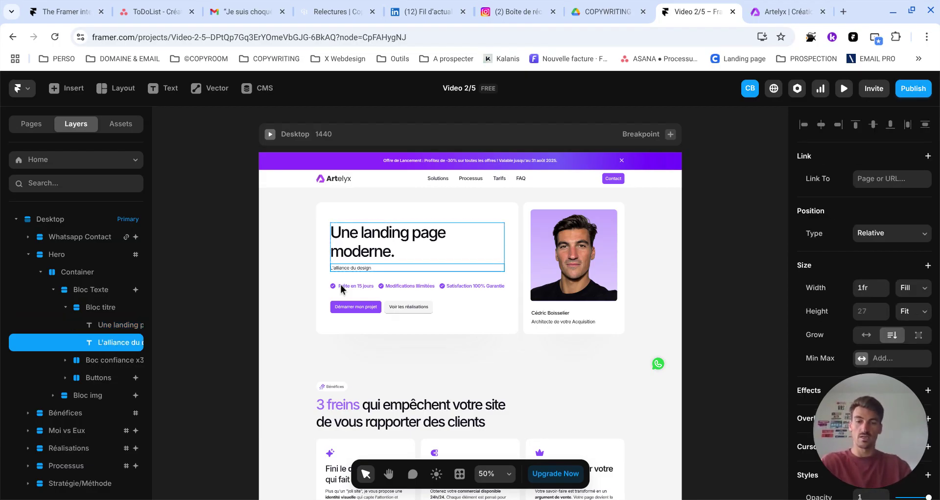
pyautogui.hotkey('ctrl', 'd')
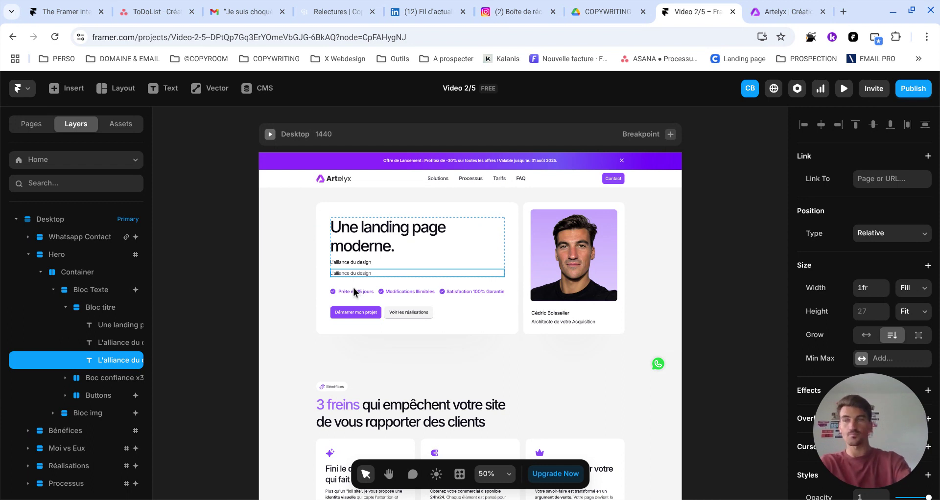
pyautogui.press('Delete')
# Extend the hero paragraph with a slash and a repeat of its wording to read "L'alliance du design / L'alliance du design".
pyautogui.press('Return')
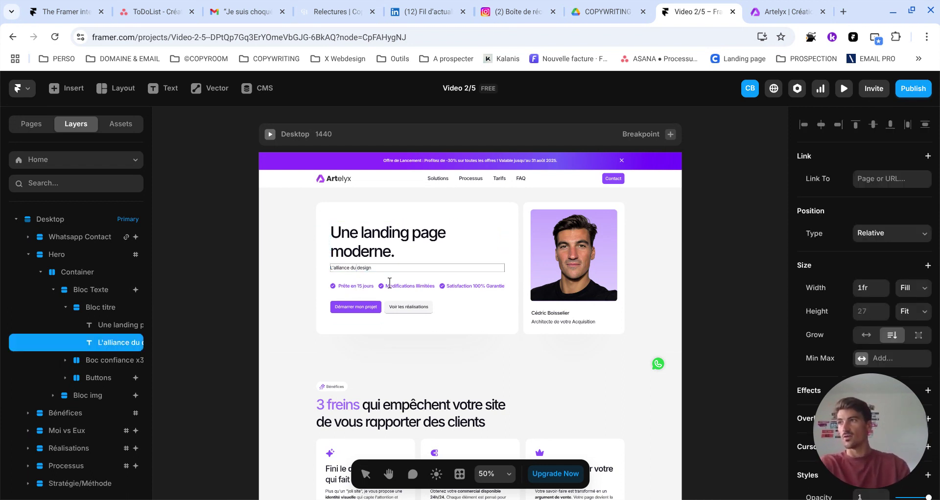
pyautogui.moveTo(389, 283); pyautogui.dragTo(336, 283)
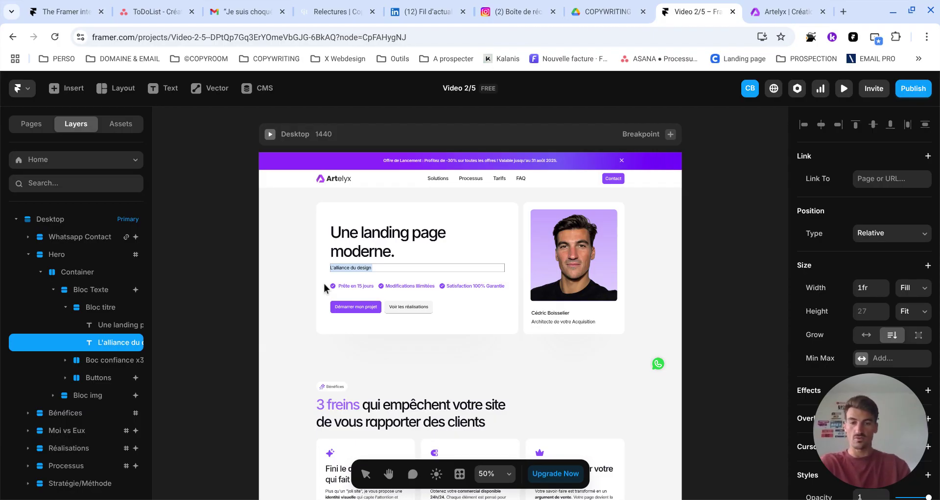
pyautogui.click(389, 284)
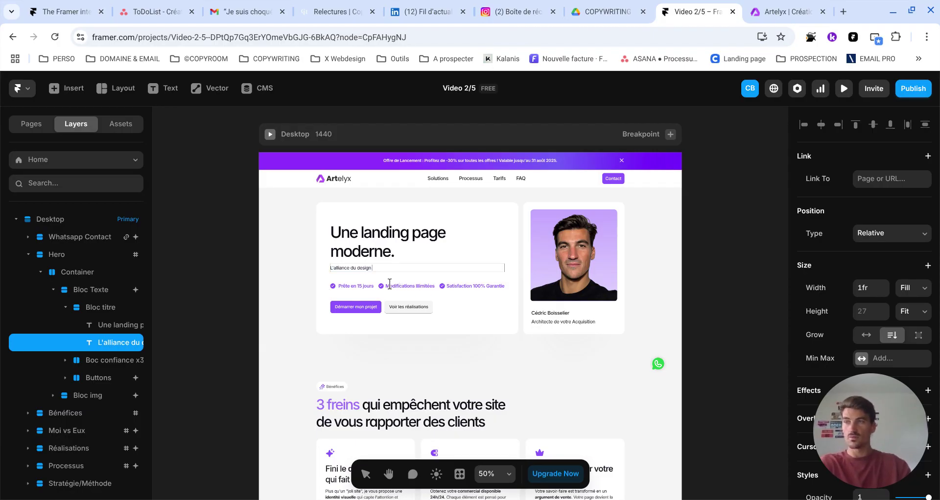
pyautogui.write('/')
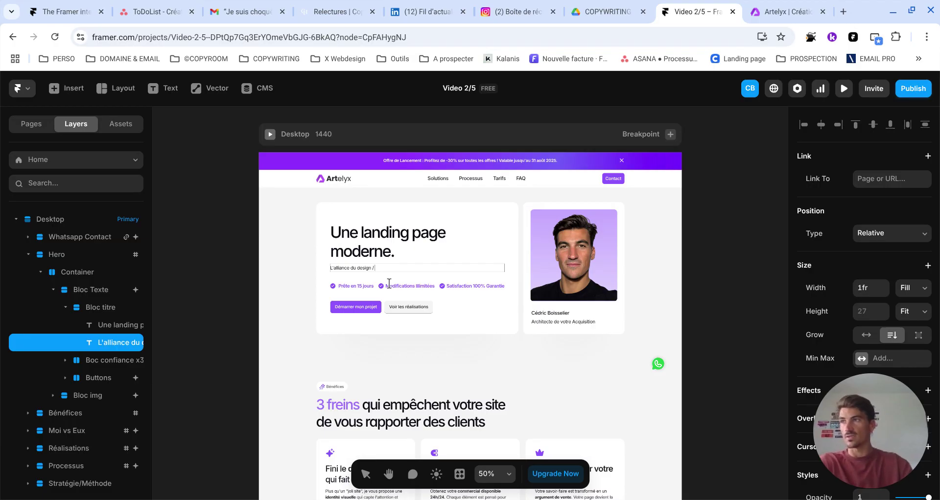
pyautogui.write("L'alliance du design")
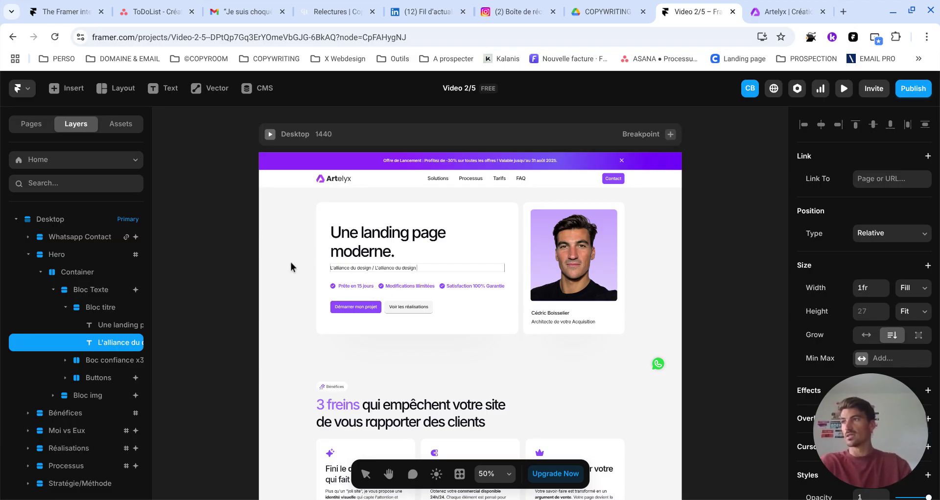
pyautogui.press('Escape')
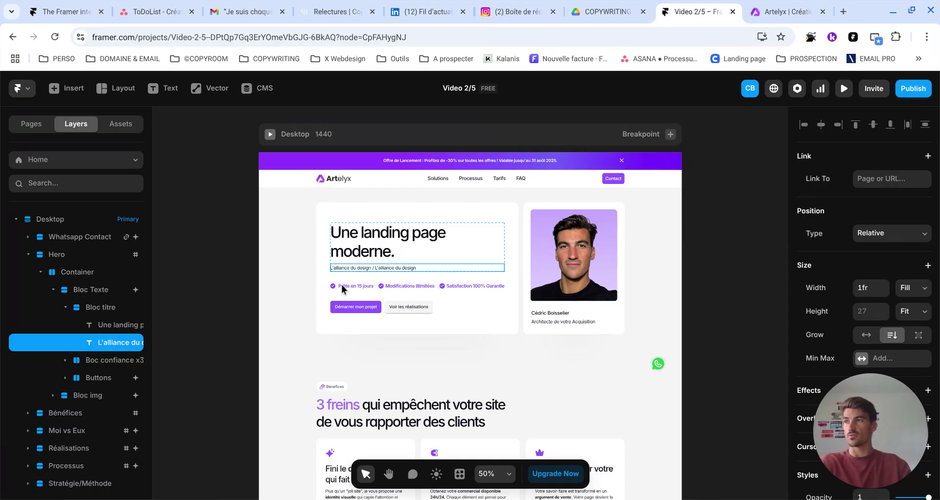
# Undo all the edits made to the hero's paragraph and heading, briefly redoing the last one along the way.
pyautogui.click(312, 290)
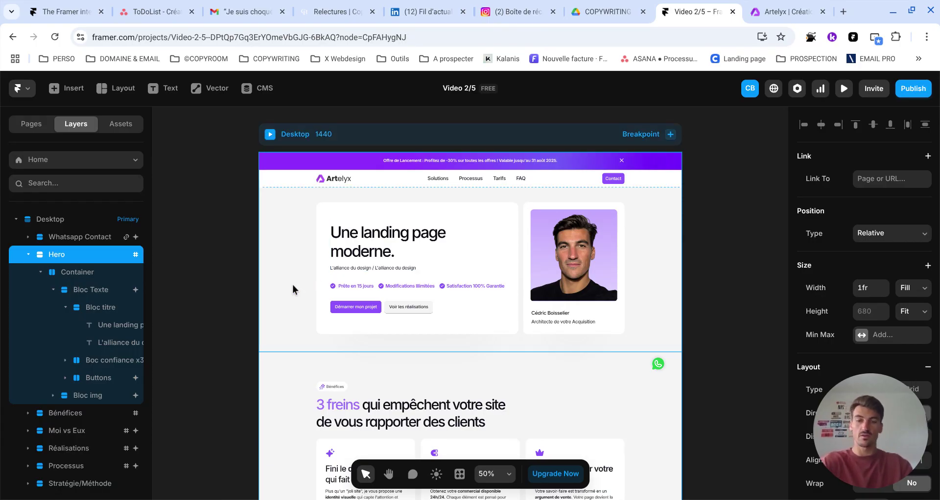
pyautogui.hotkey('ctrl', 'z')
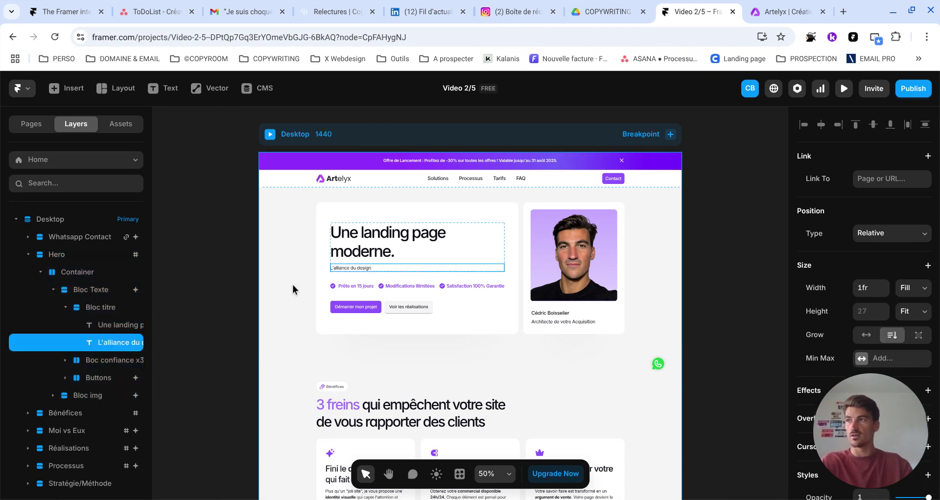
pyautogui.hotkey('ctrl', 'shift', 'z')
pyautogui.hotkey('ctrl', 'z')
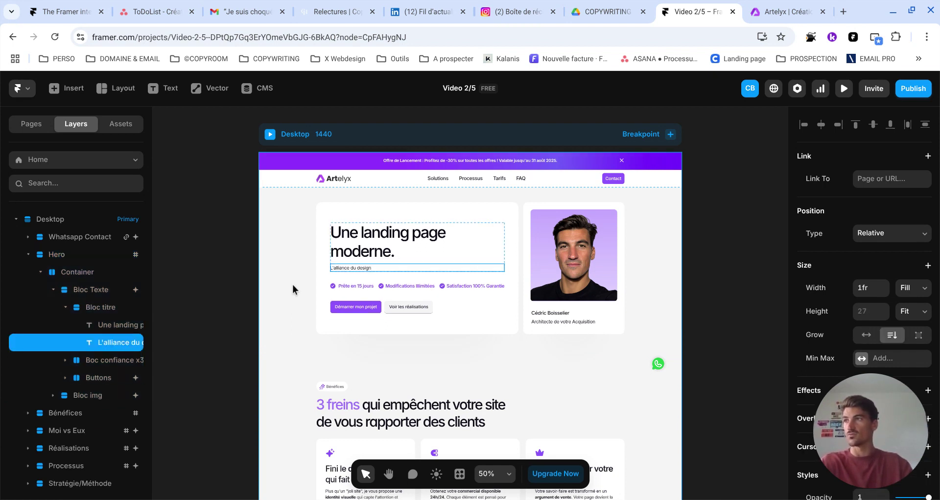
pyautogui.hotkey('ctrl', 'z')
pyautogui.hotkey('ctrl', 'z')
pyautogui.hotkey('ctrl', 'z')
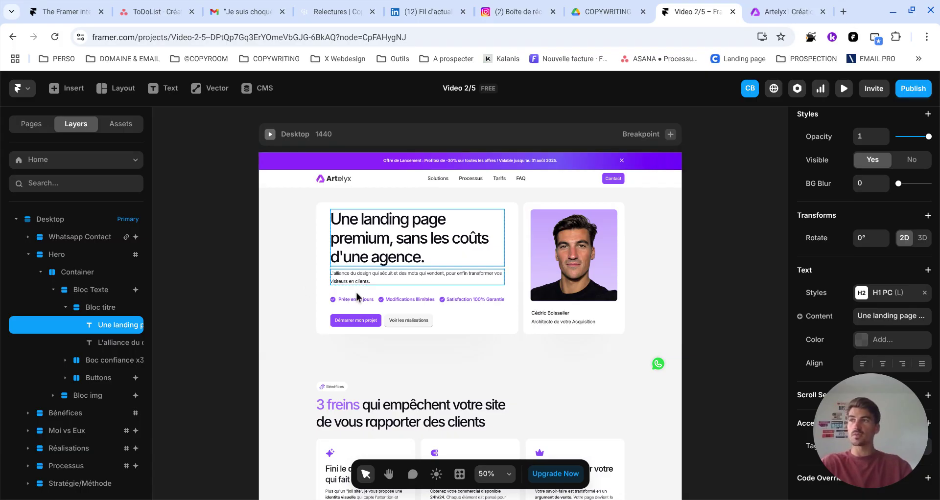
# Delete the paragraph under the hero heading and undo the deletion.
pyautogui.press('Tab')
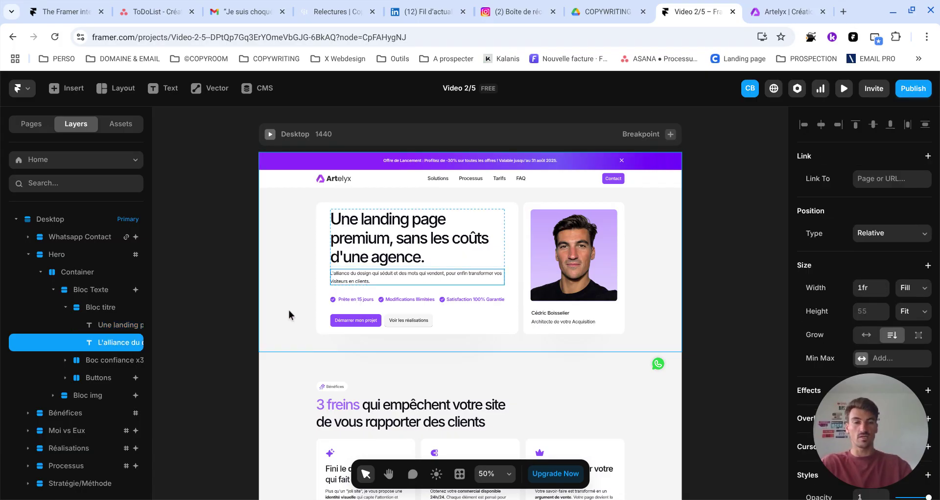
pyautogui.press('Delete')
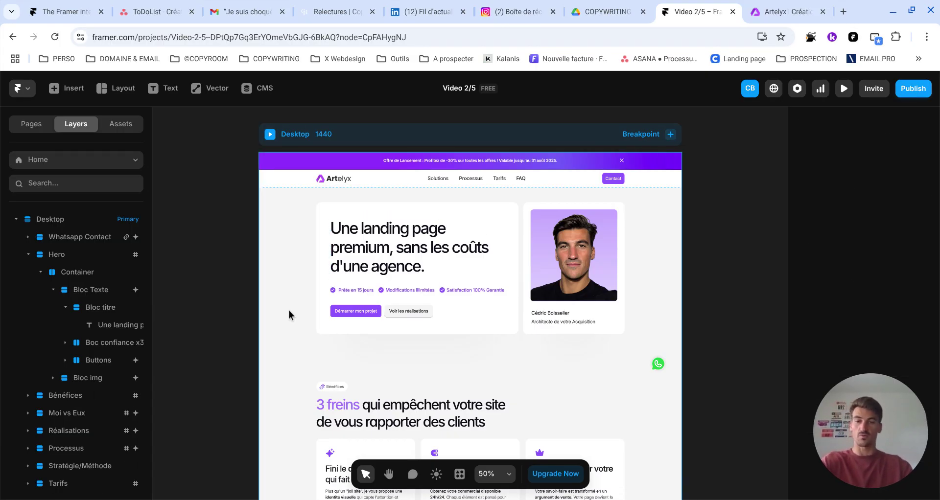
pyautogui.hotkey('ctrl', 'z')
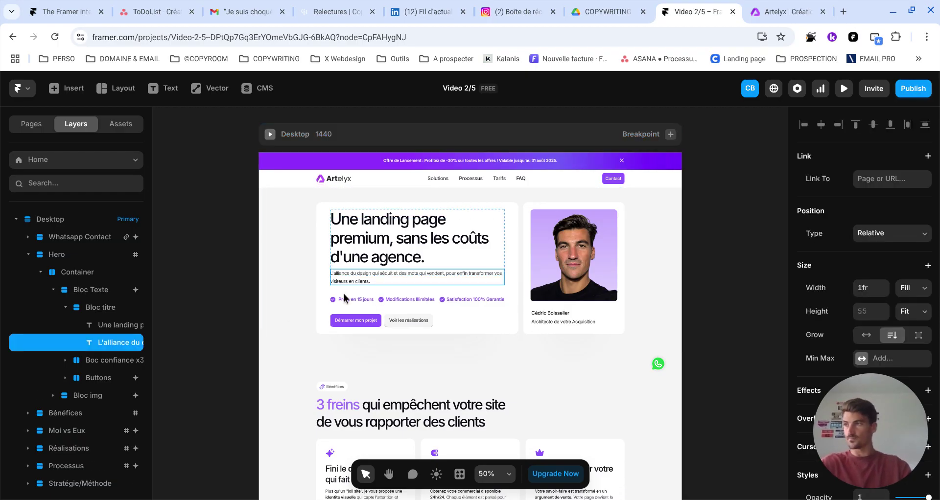
pyautogui.click(297, 286)
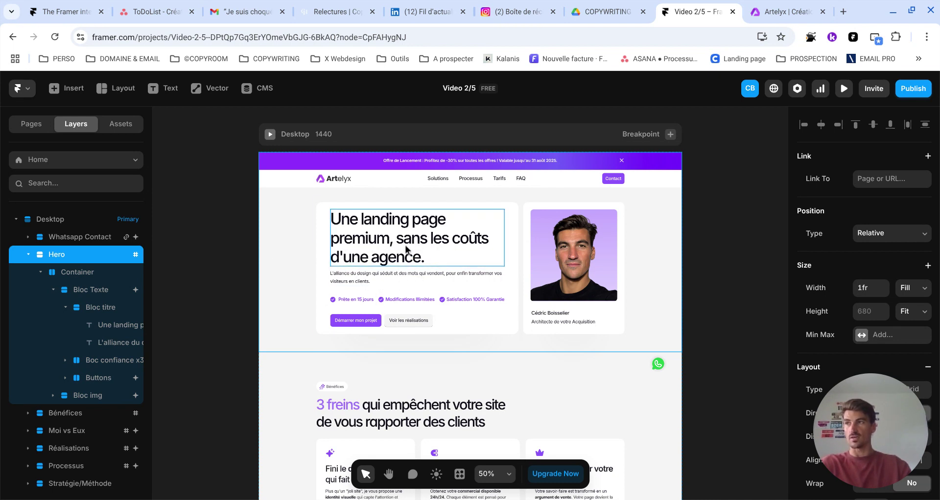
# Try the H1 Section intermédiaire text style on the hero heading and reapply the H1 PC style.
pyautogui.click(384, 252)
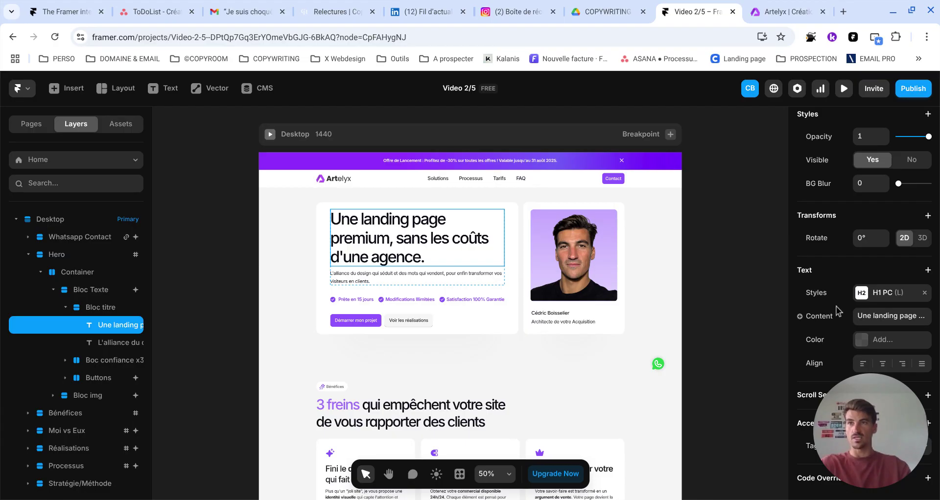
pyautogui.click(891, 297)
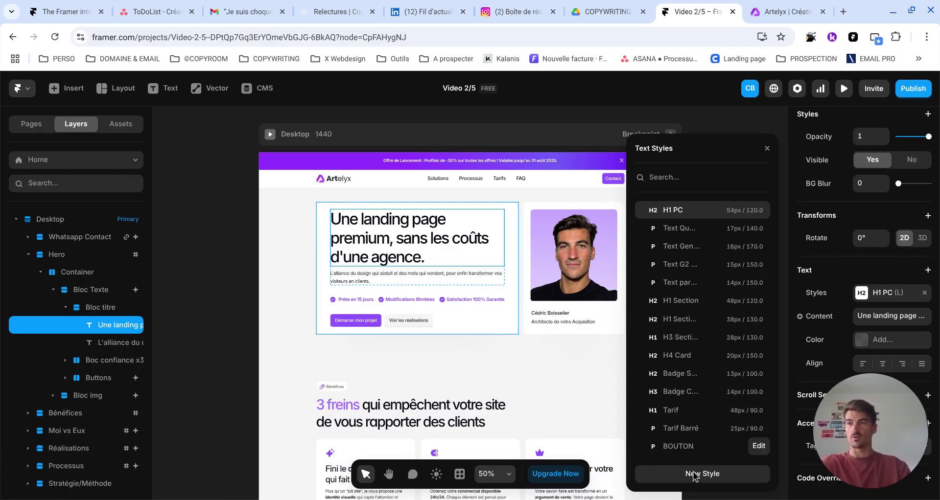
pyautogui.click(678, 321)
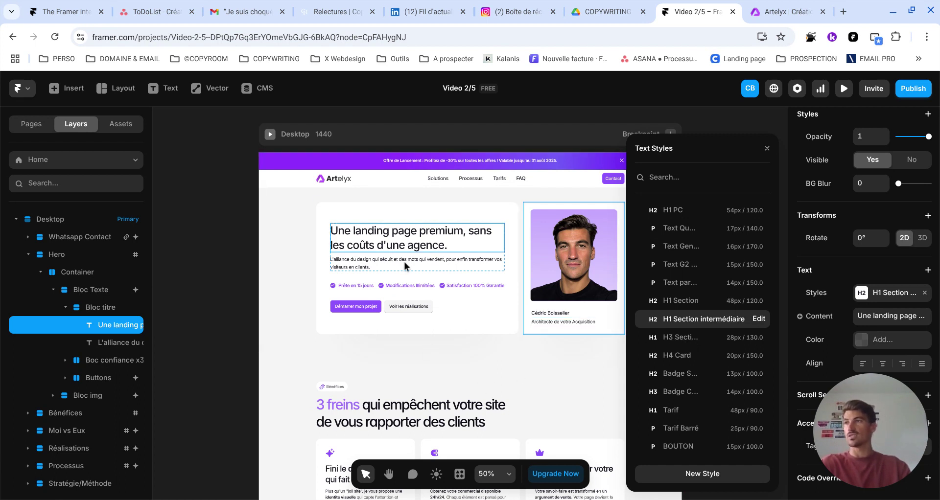
pyautogui.click(675, 210)
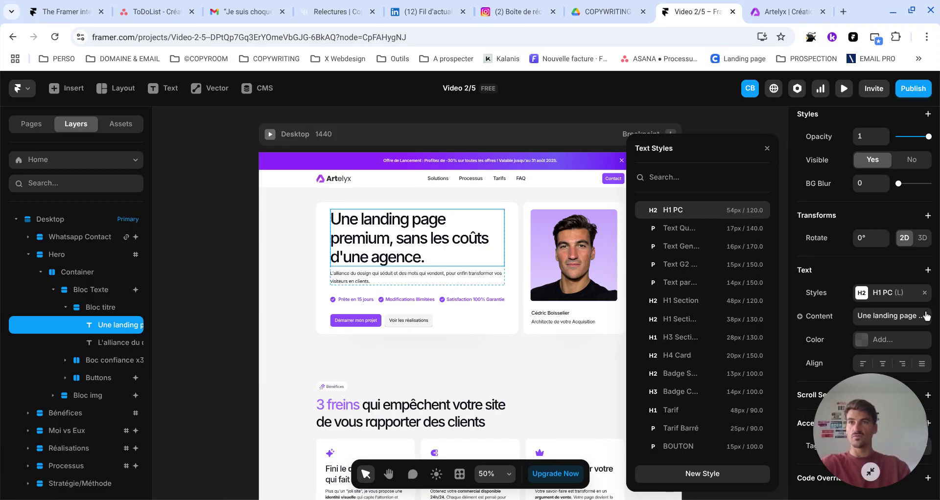
# Detach the text style from the hero heading and set its font to Poppins.
pyautogui.click(924, 292)
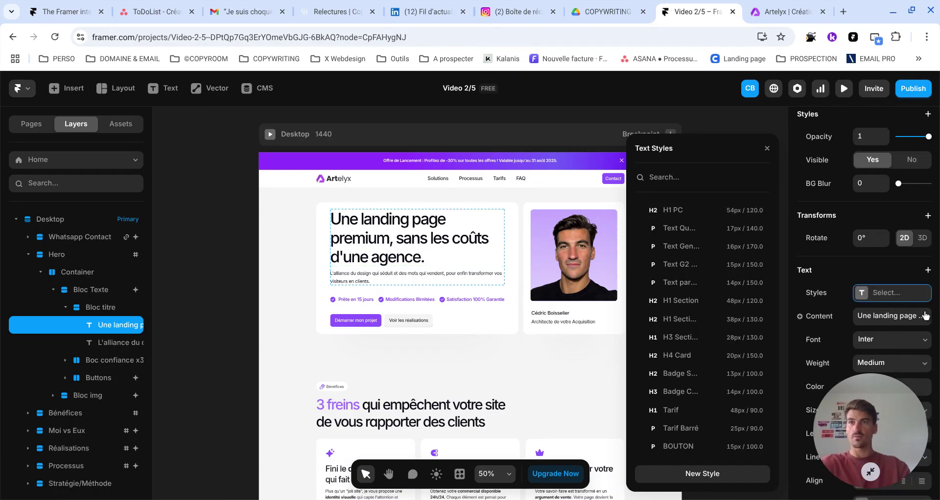
pyautogui.click(766, 148)
pyautogui.scroll(-2, 842, 309)
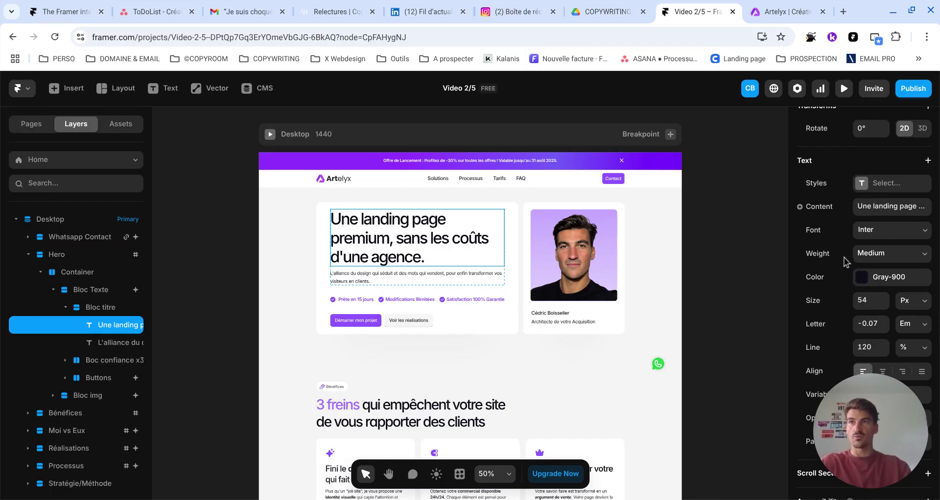
pyautogui.click(879, 240)
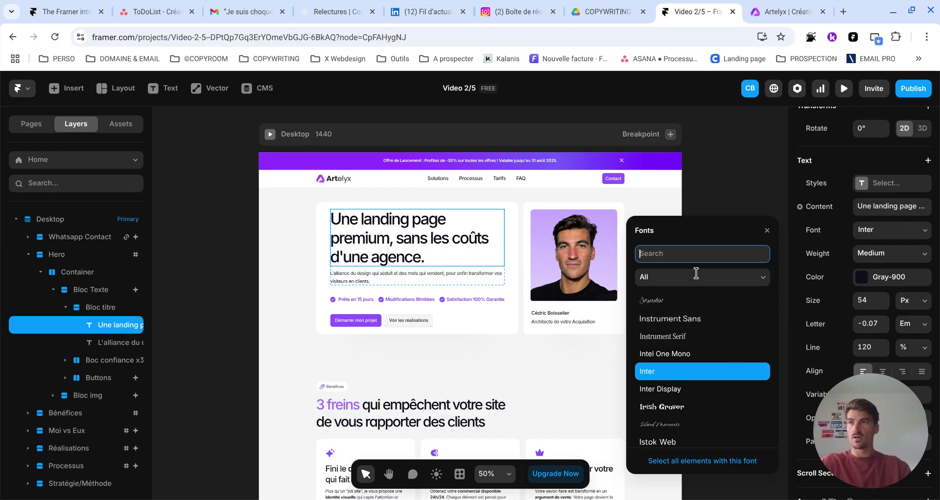
pyautogui.write('po')
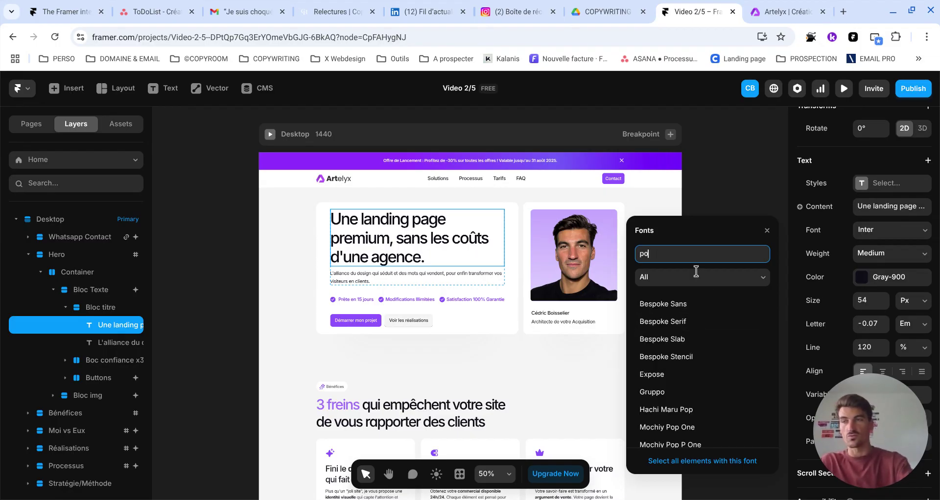
pyautogui.write('p')
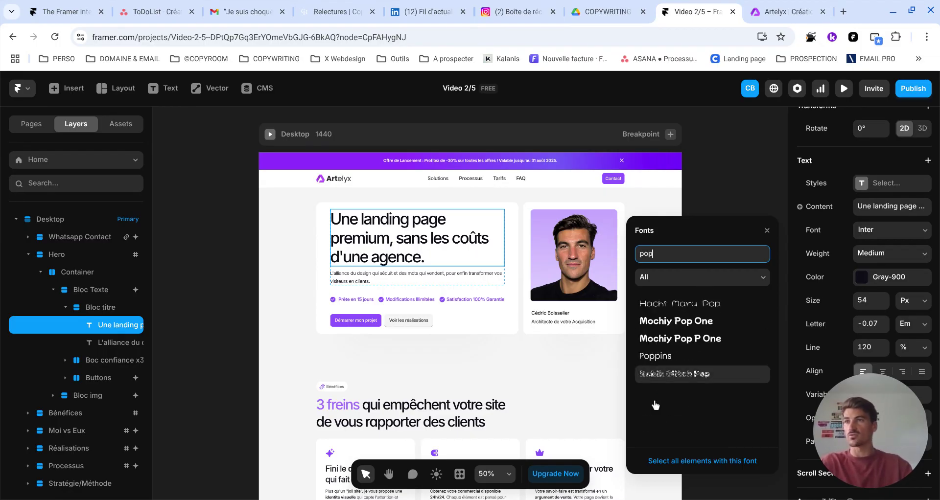
pyautogui.press('Return')
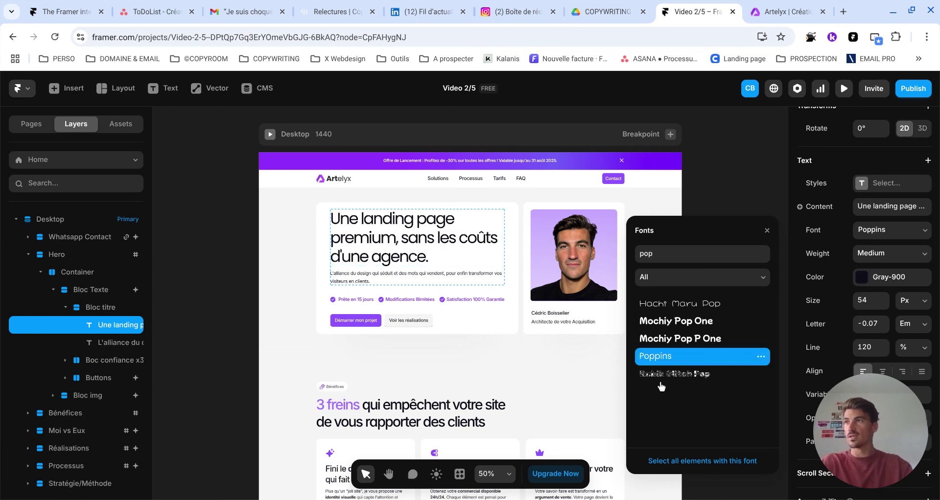
pyautogui.click(768, 240)
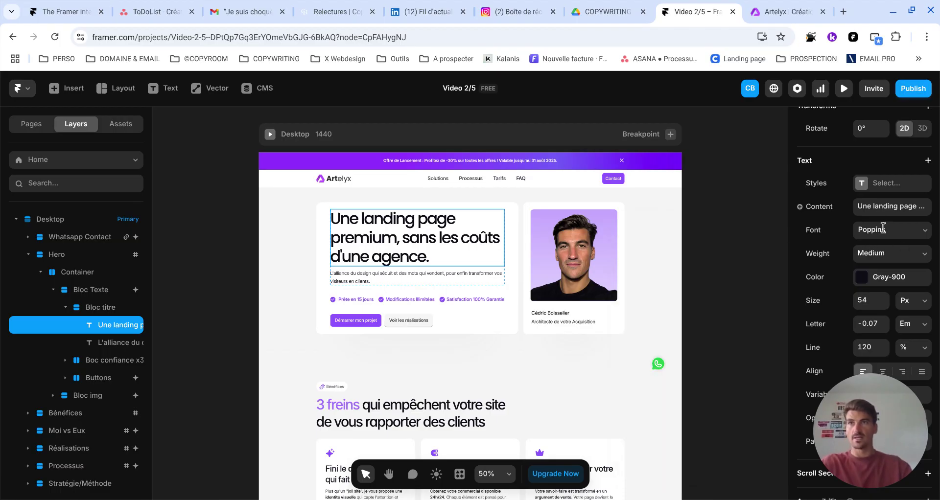
# Try the Bold and Italic weights on the hero heading and settle on Medium Italic.
pyautogui.click(866, 261)
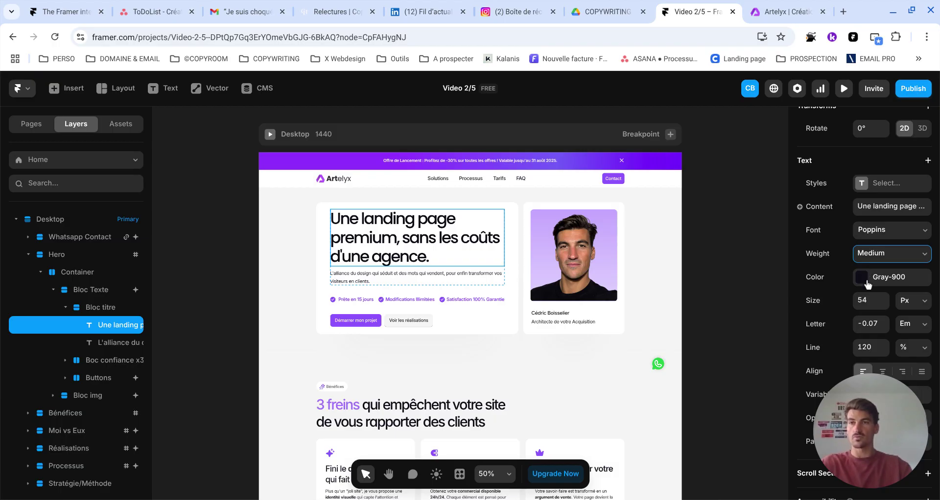
pyautogui.press('b')
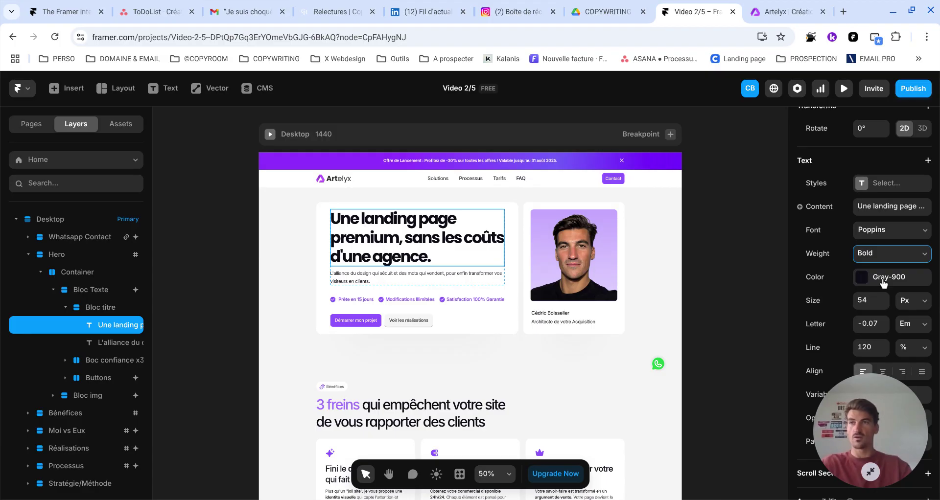
pyautogui.press('Up')
pyautogui.press('Up')
pyautogui.press('Up')
pyautogui.press('Up')
pyautogui.press('Up')
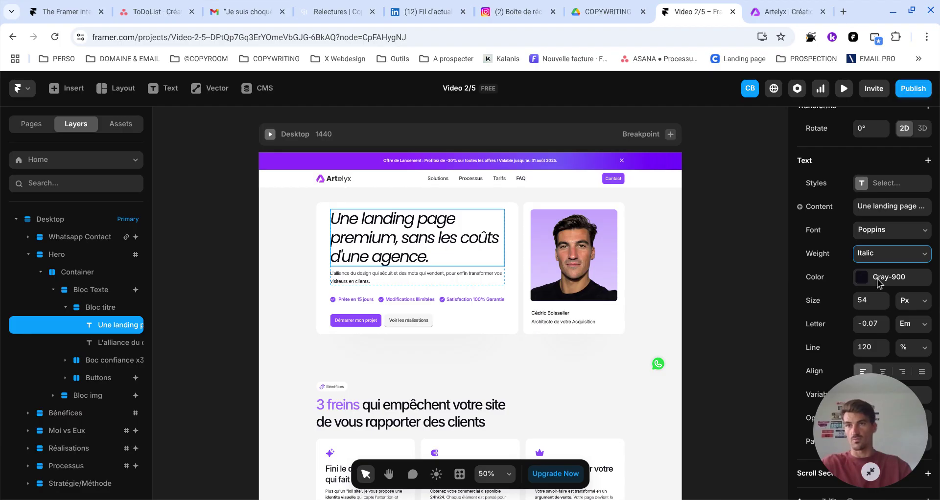
pyautogui.press('Down')
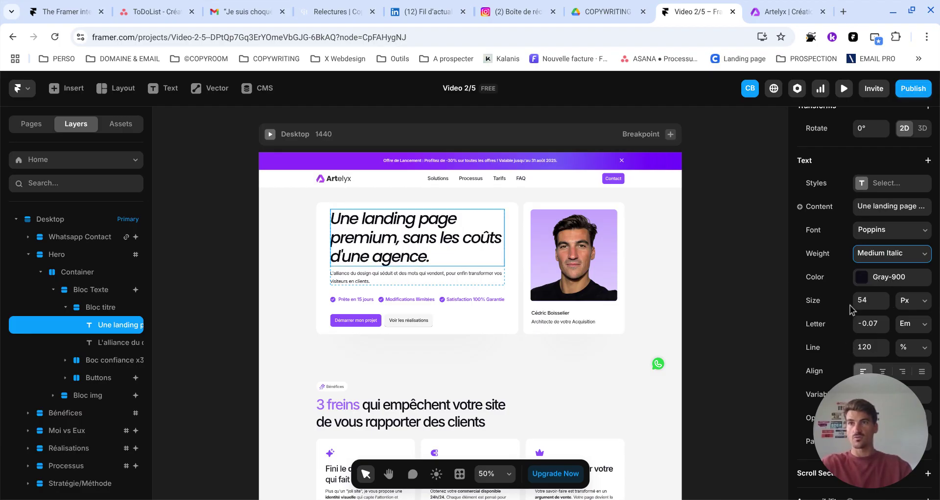
# Change the hero heading's text color to a magenta-purple, AB0C9E, at 100% opacity.
pyautogui.click(884, 277)
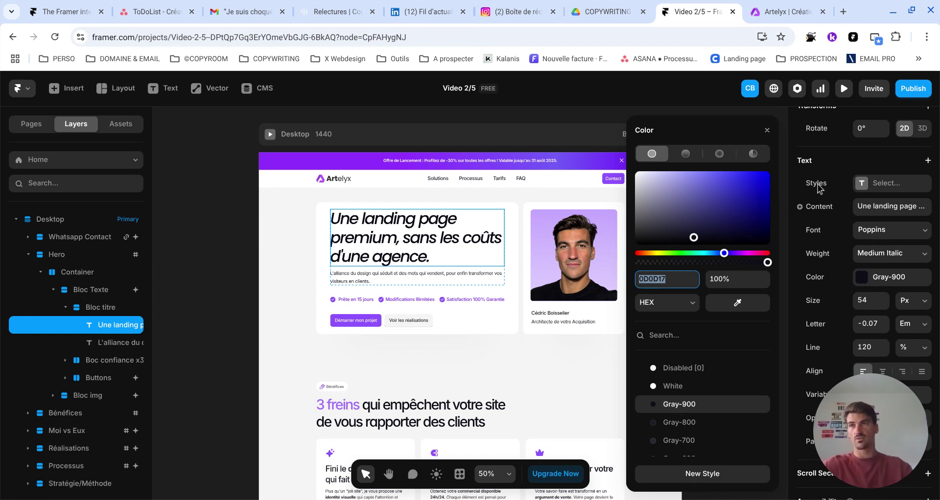
pyautogui.scroll(-1, 668, 414)
pyautogui.scroll(-5, 670, 411)
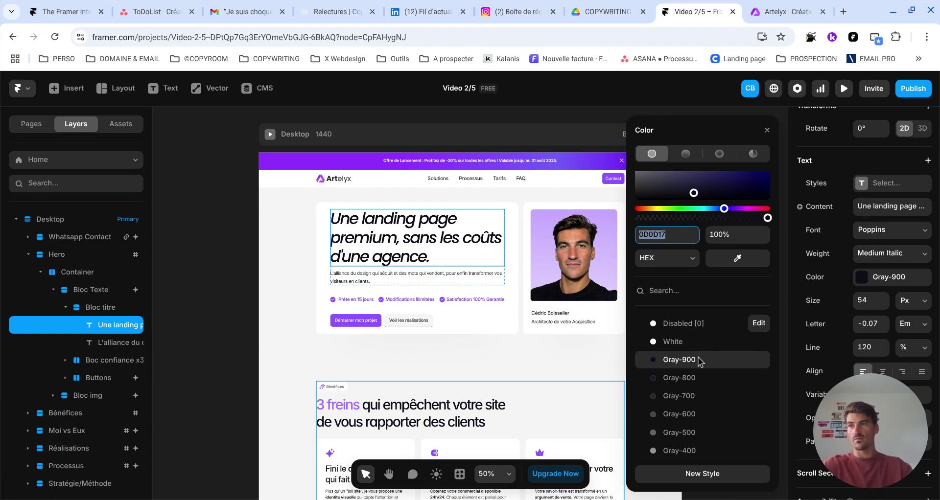
pyautogui.scroll(-3, 687, 450)
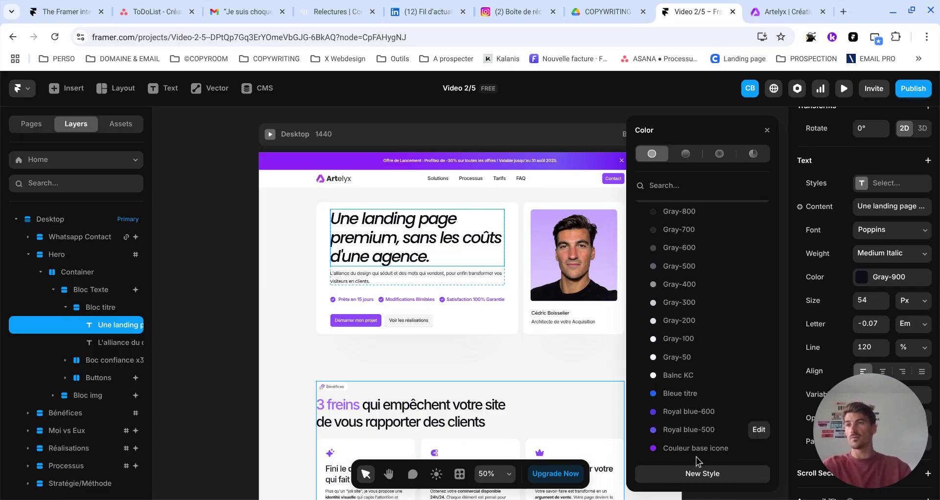
pyautogui.scroll(1, 691, 437)
pyautogui.scroll(6, 691, 437)
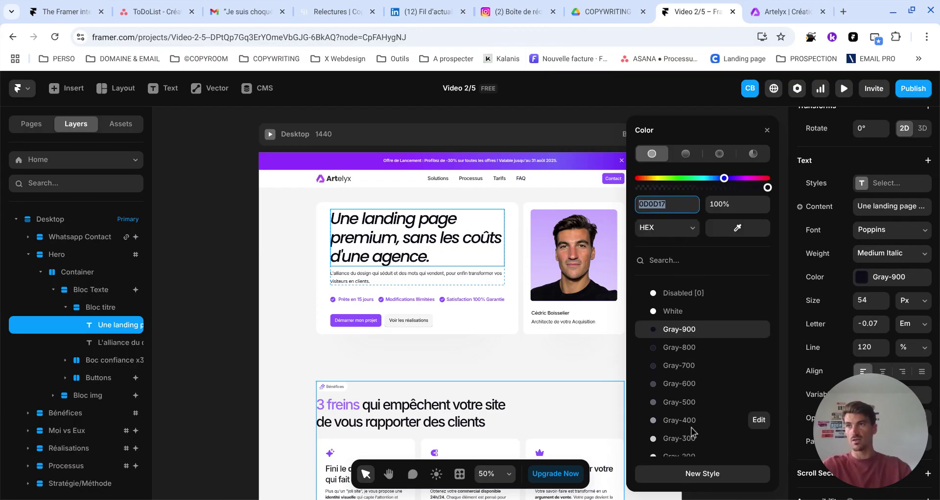
pyautogui.click(695, 239)
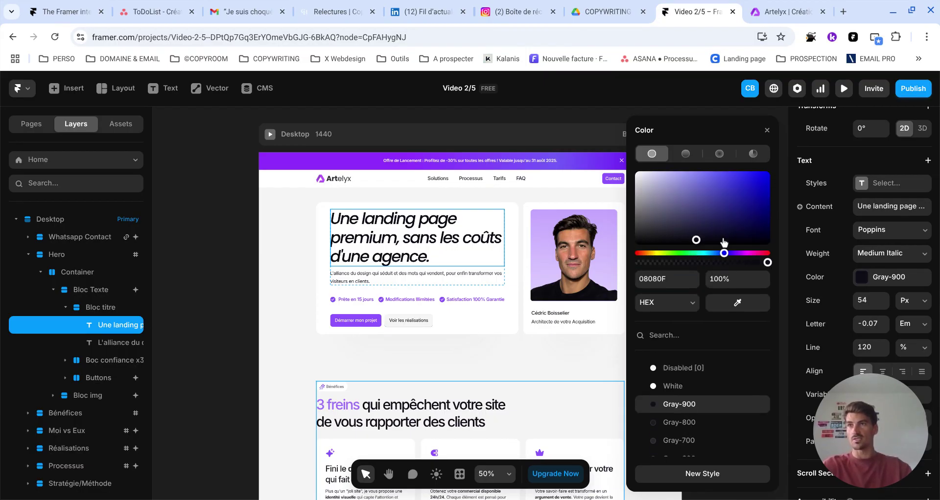
pyautogui.moveTo(755, 222); pyautogui.dragTo(760, 196)
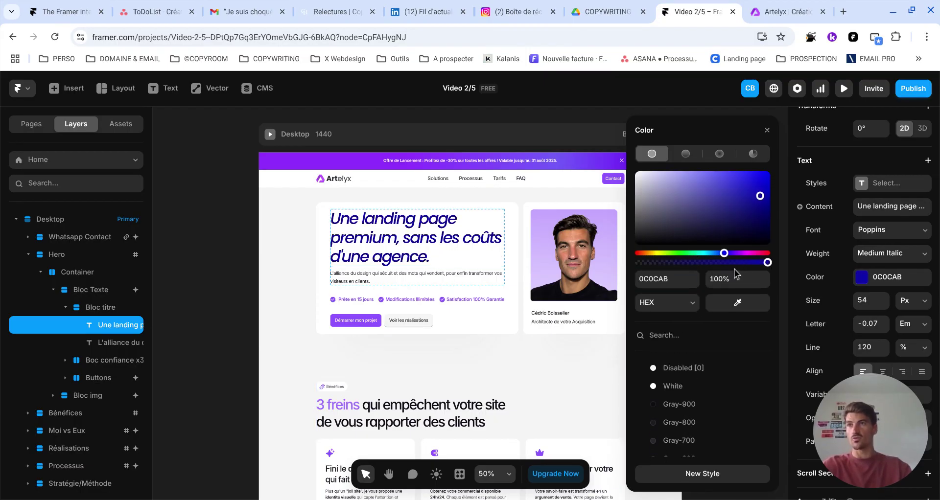
pyautogui.moveTo(724, 253); pyautogui.dragTo(747, 270)
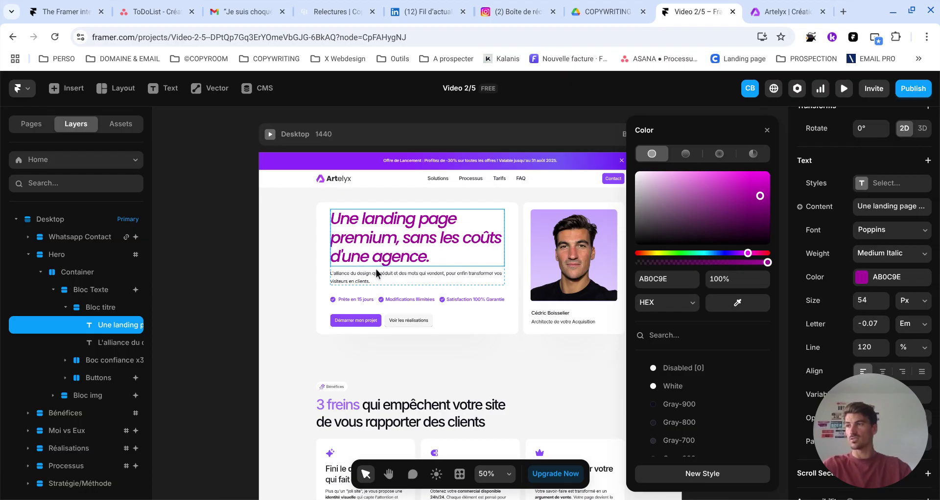
pyautogui.click(286, 259)
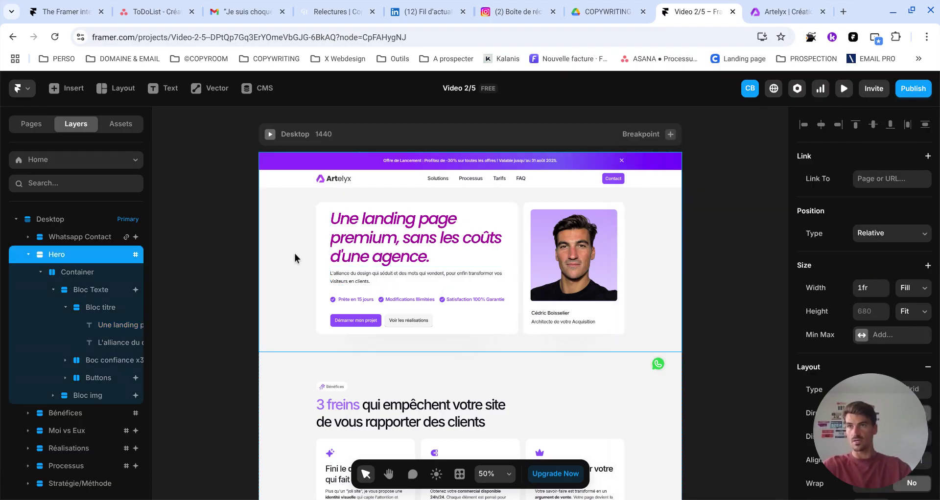
# Try tighter line heights of 90% and 100% on the hero heading and set it back to 120%.
pyautogui.click(383, 254)
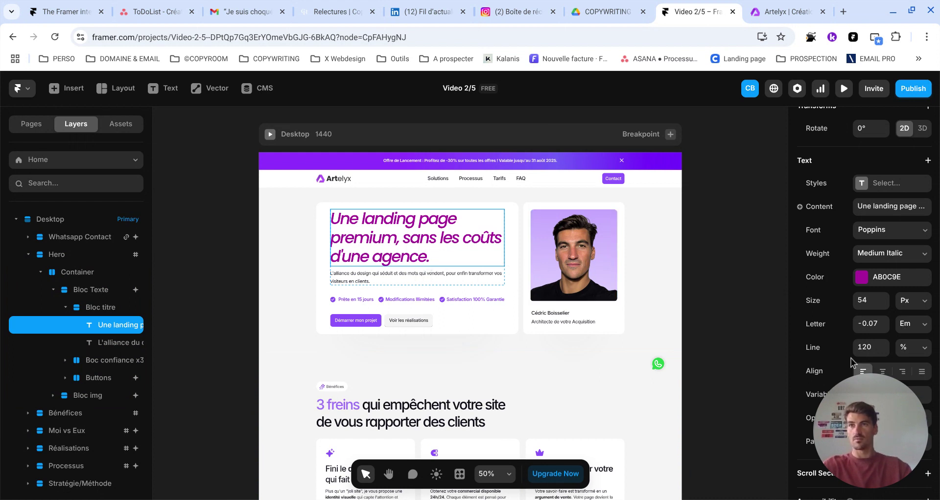
pyautogui.click(863, 349)
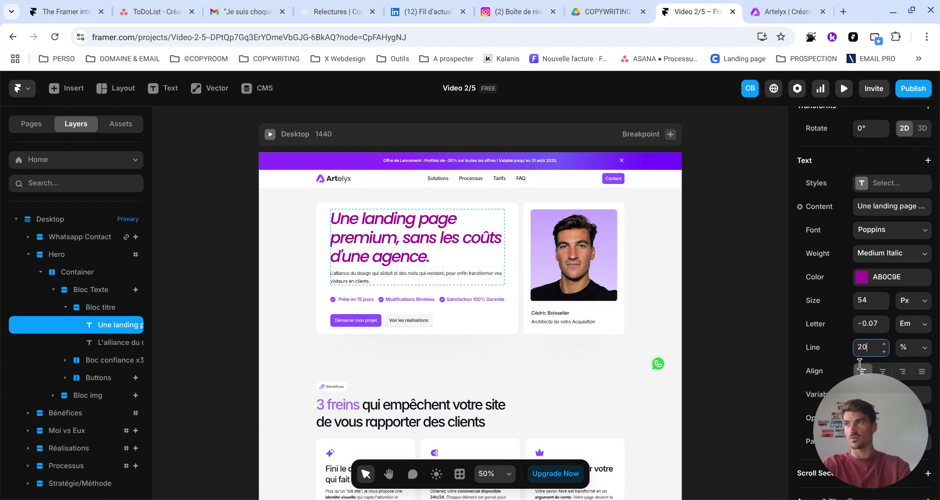
pyautogui.write('110')
pyautogui.press('BackSpace')
pyautogui.press('BackSpace')
pyautogui.press('BackSpace')
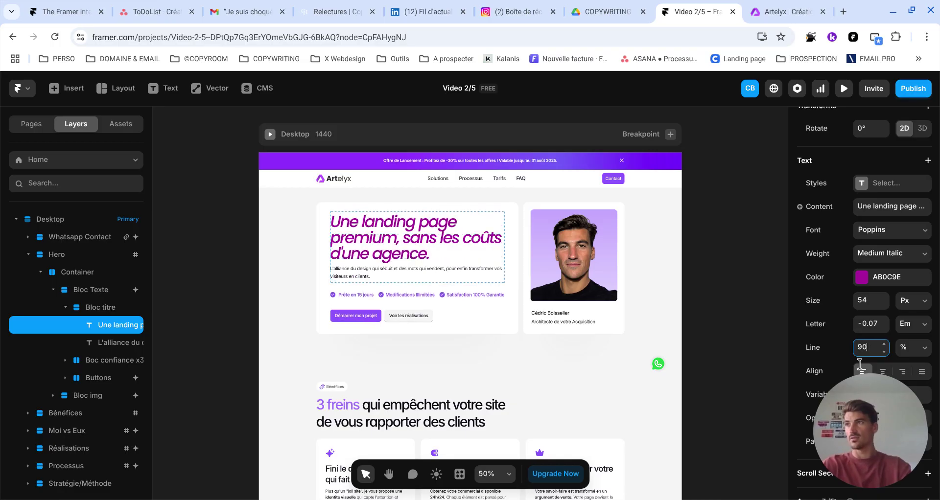
pyautogui.write('70')
pyautogui.press('BackSpace')
pyautogui.press('BackSpace')
pyautogui.write('100')
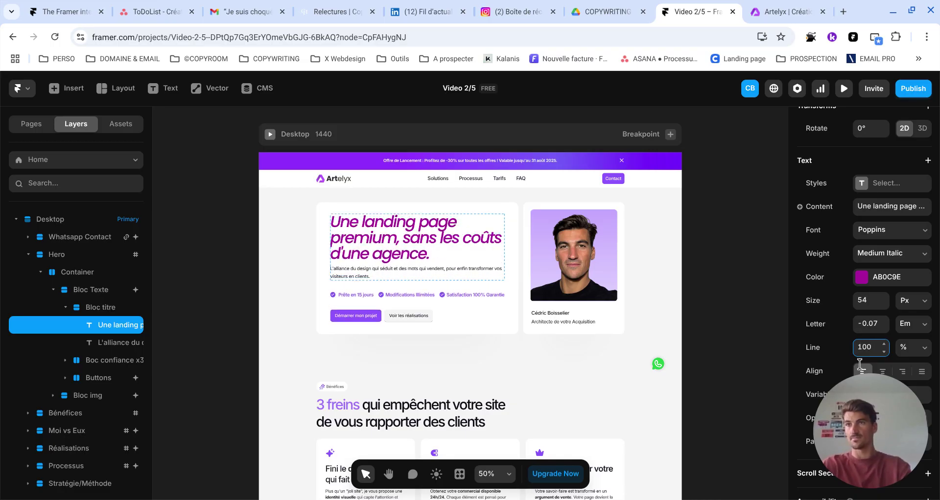
pyautogui.hotkey('shift', 'Up')
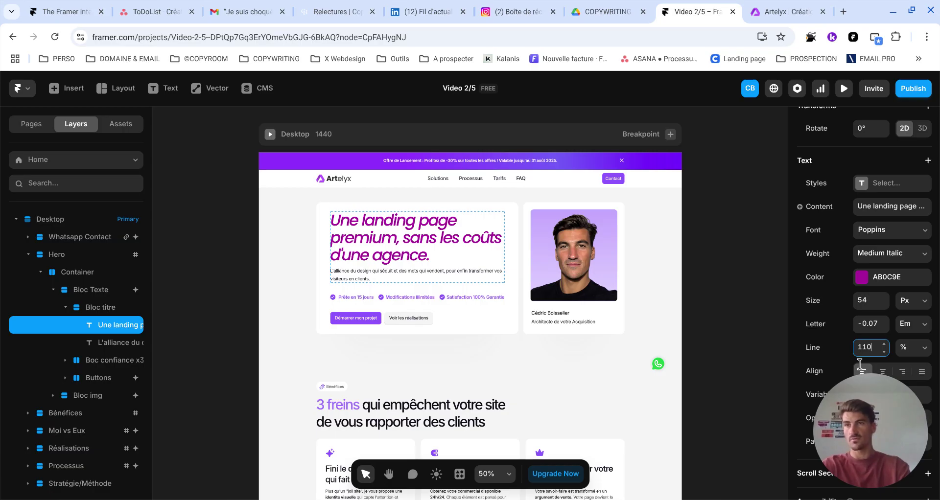
pyautogui.hotkey('shift', 'Up')
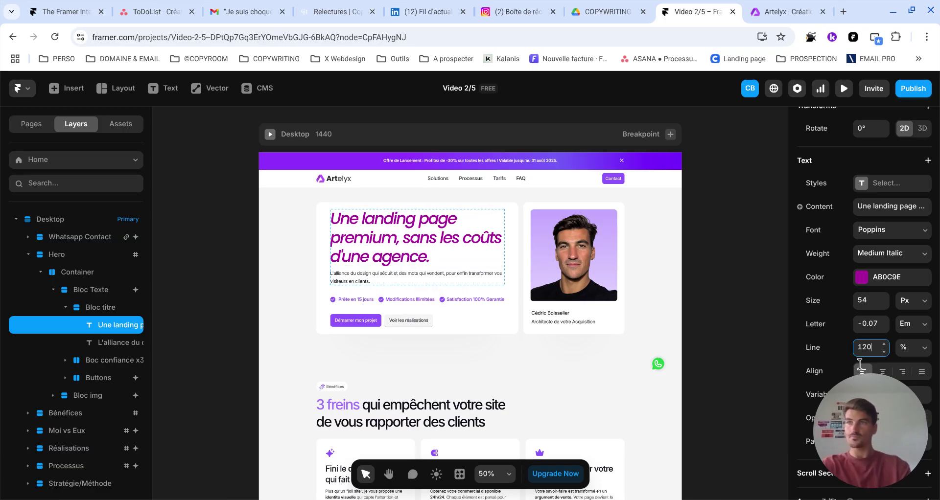
pyautogui.click(718, 266)
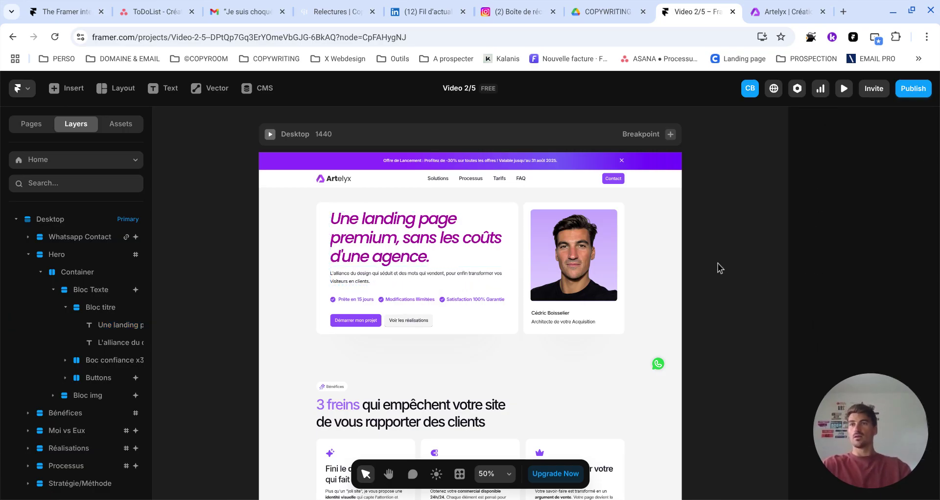
# Try right alignment on the hero heading, then undo the alignment change and deselect the heading.
pyautogui.click(365, 252)
pyautogui.scroll(-3, 869, 314)
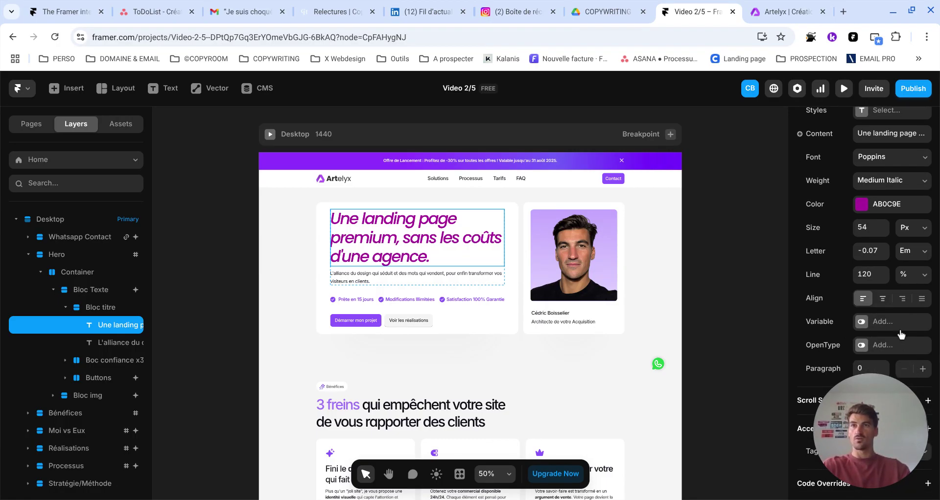
pyautogui.click(902, 300)
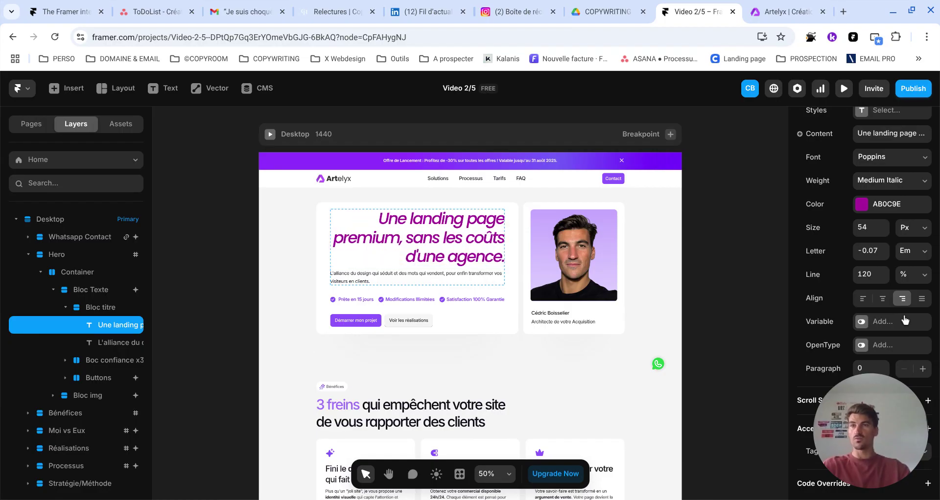
pyautogui.hotkey('ctrl', 'z')
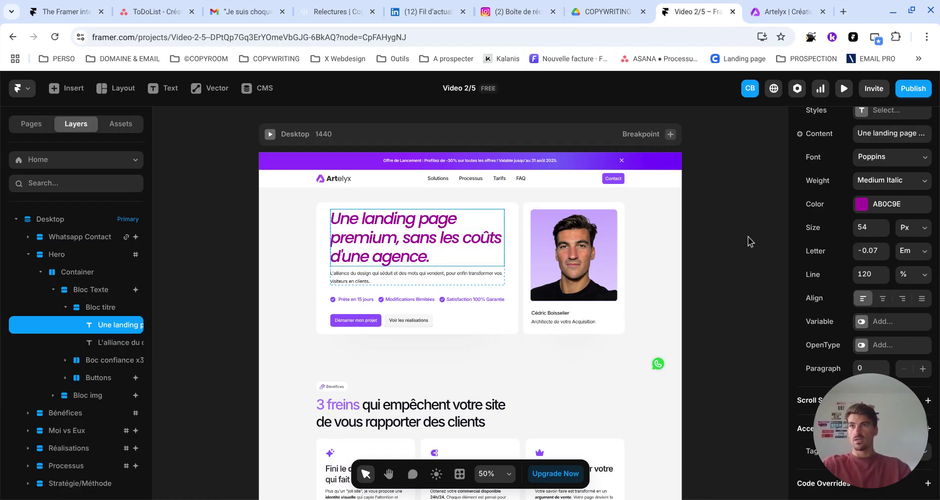
pyautogui.click(747, 239)
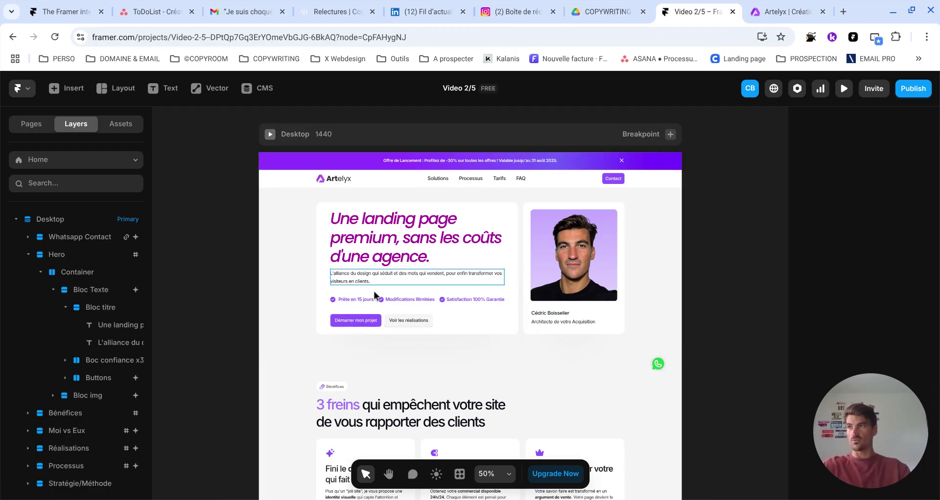
# Detach the text style from the hero paragraph below the heading and set its font to Instrument Serif.
pyautogui.click(392, 277)
pyautogui.scroll(-7, 849, 272)
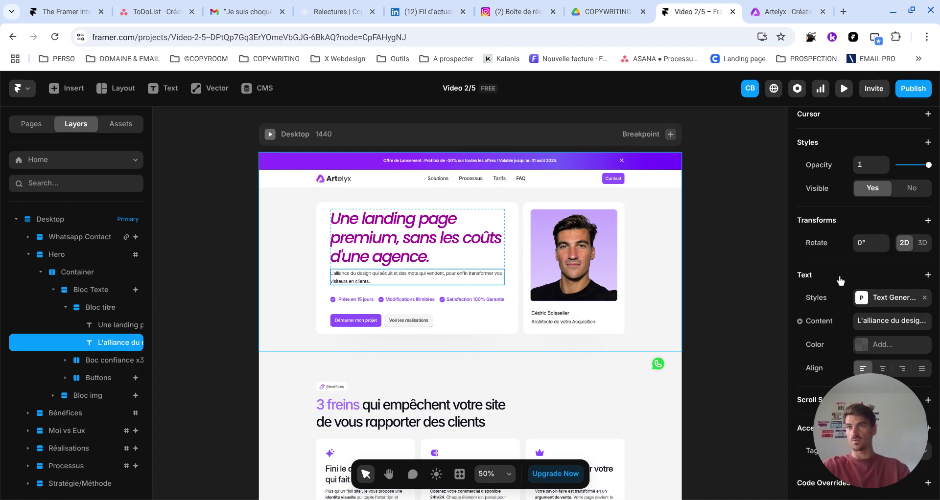
pyautogui.click(924, 298)
pyautogui.scroll(-2, 881, 343)
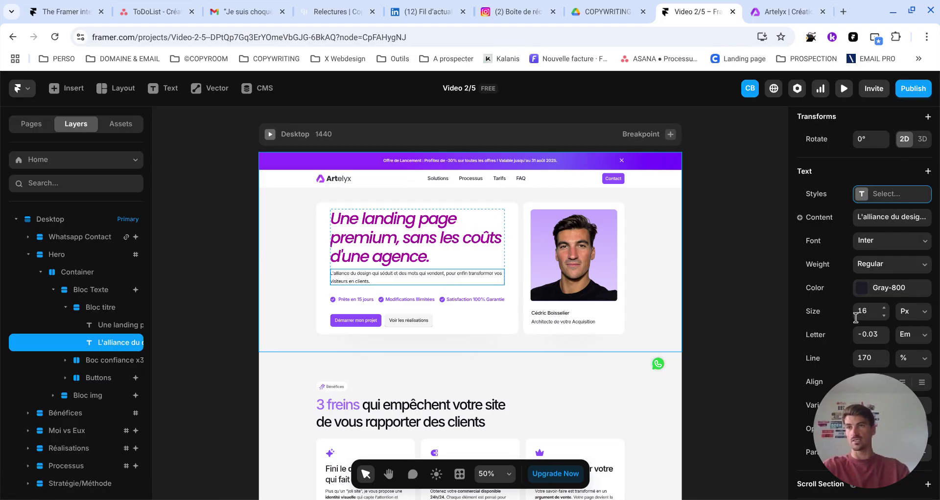
pyautogui.click(881, 240)
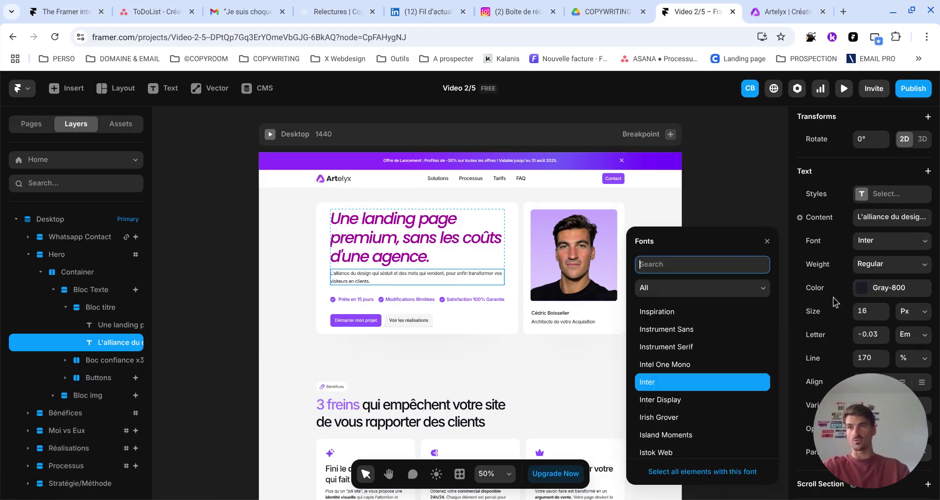
pyautogui.click(675, 371)
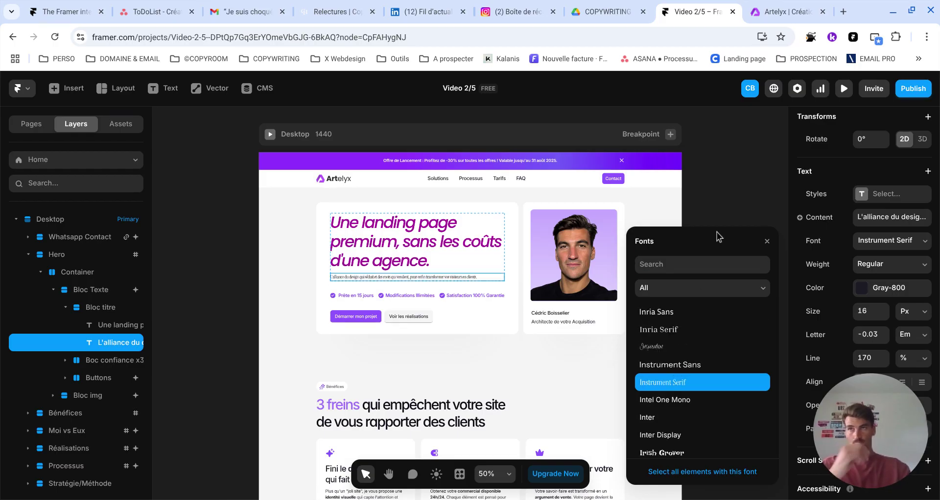
pyautogui.click(725, 220)
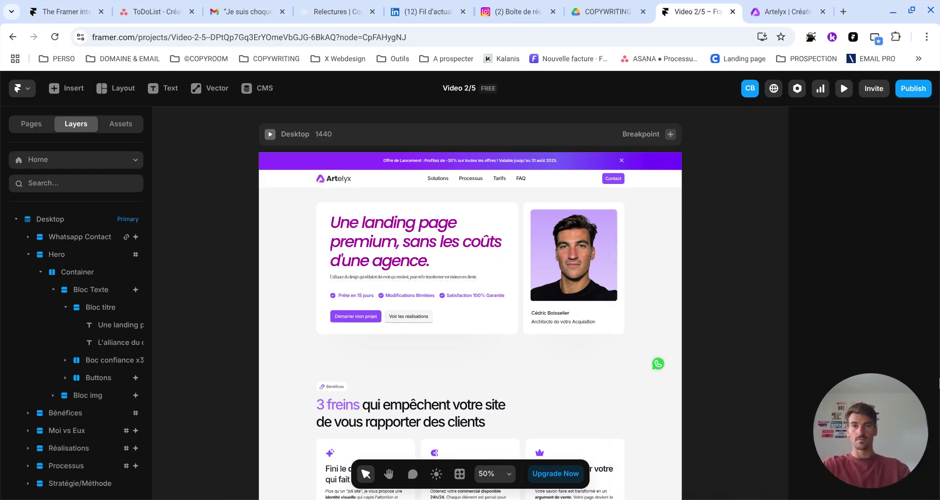